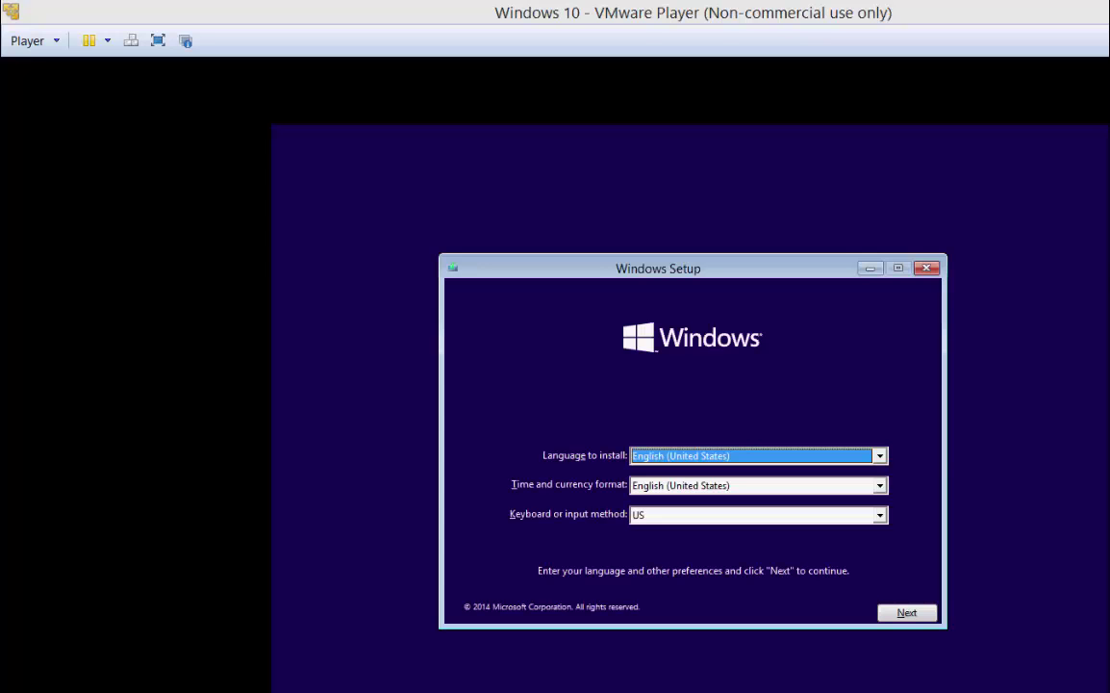
Click inside the VM window so the virtual machine captures mouse input
left_click(835, 605)
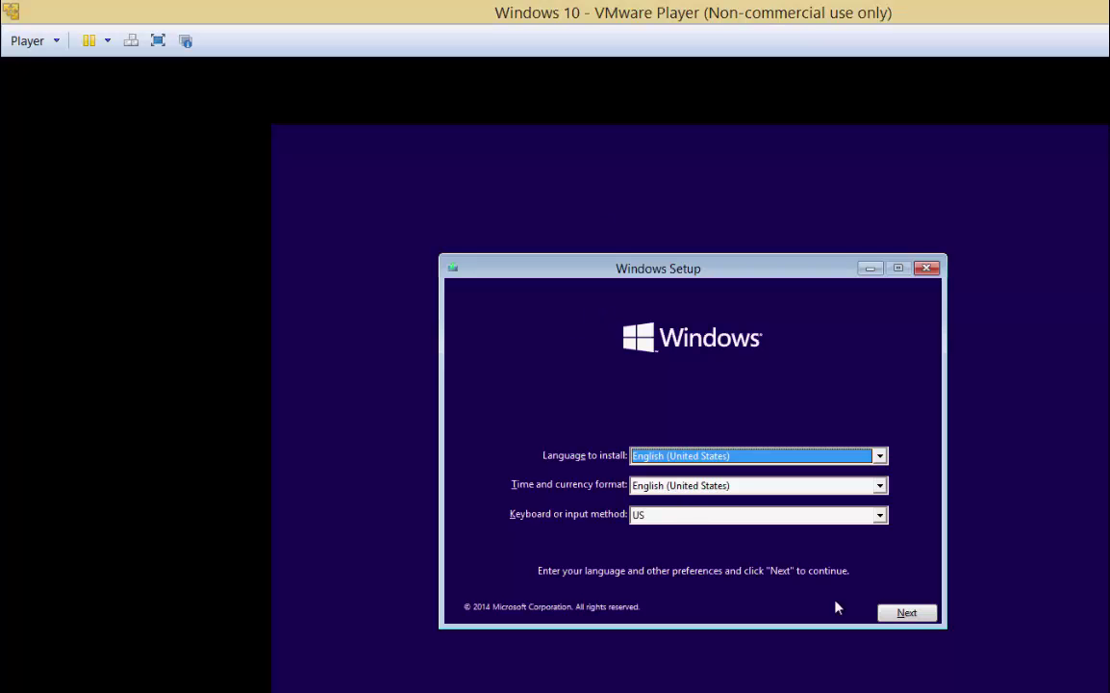
Accept the license terms and start a Custom Windows-only install onto Drive 0's unallocated space
left_click(900, 621)
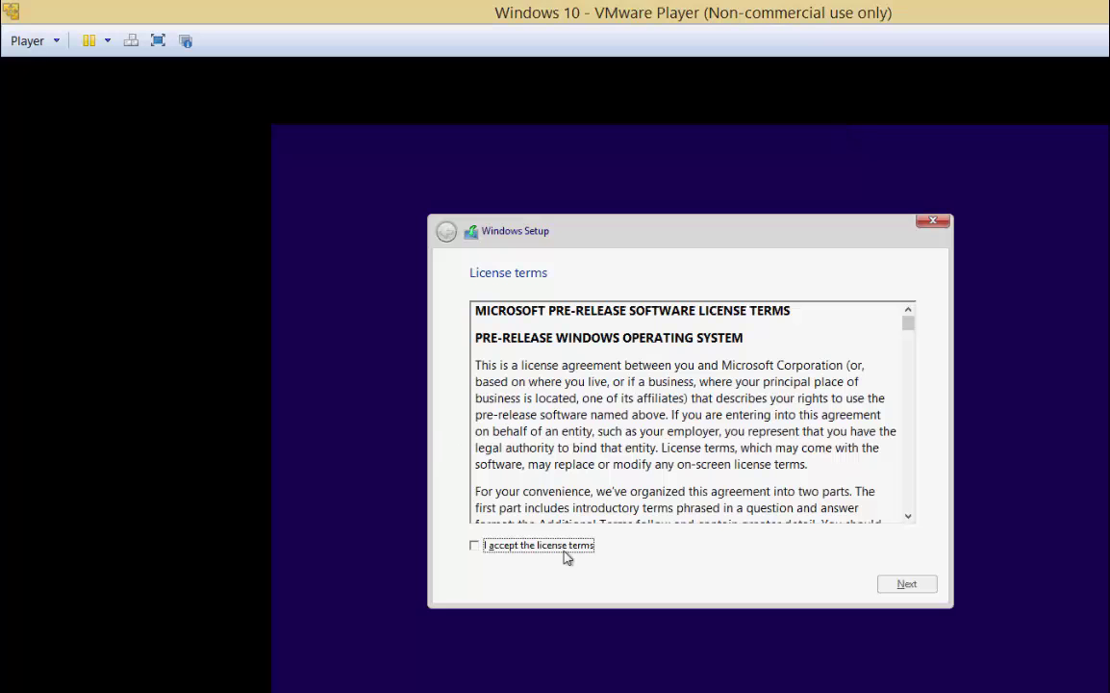
left_click(475, 546)
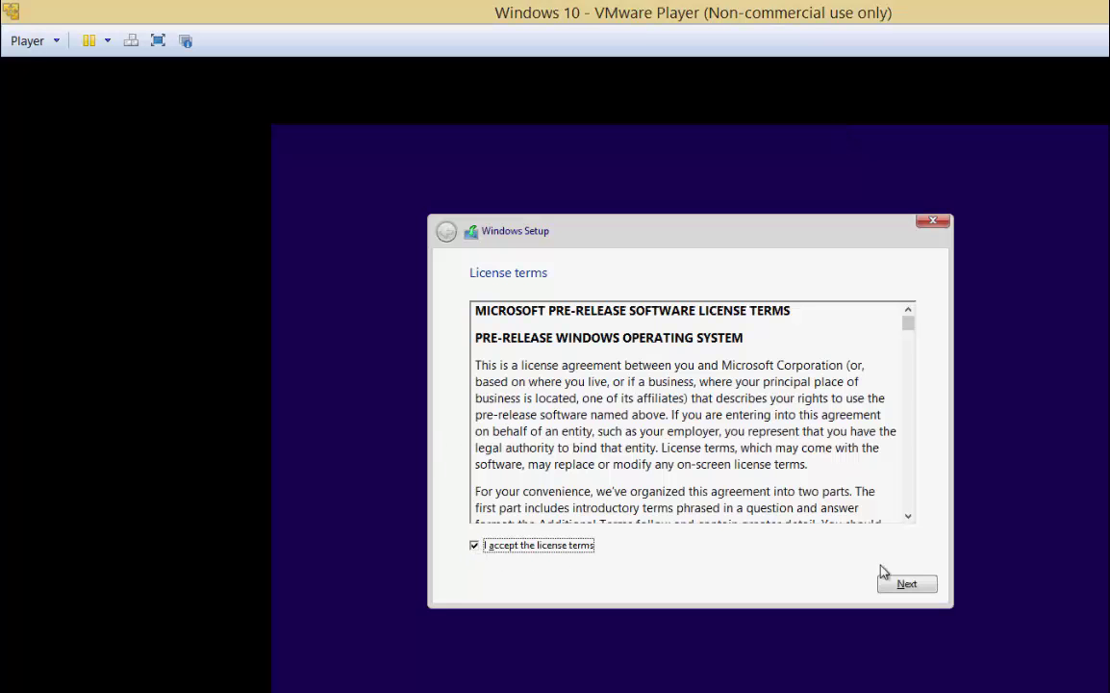
left_click(910, 584)
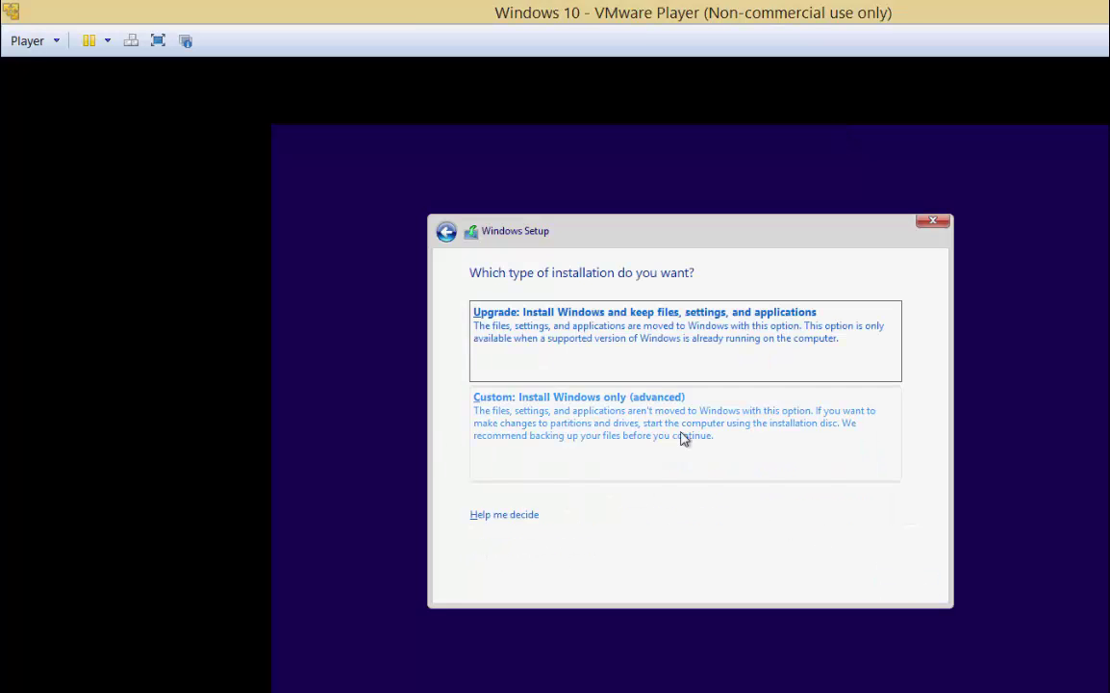
left_click(658, 419)
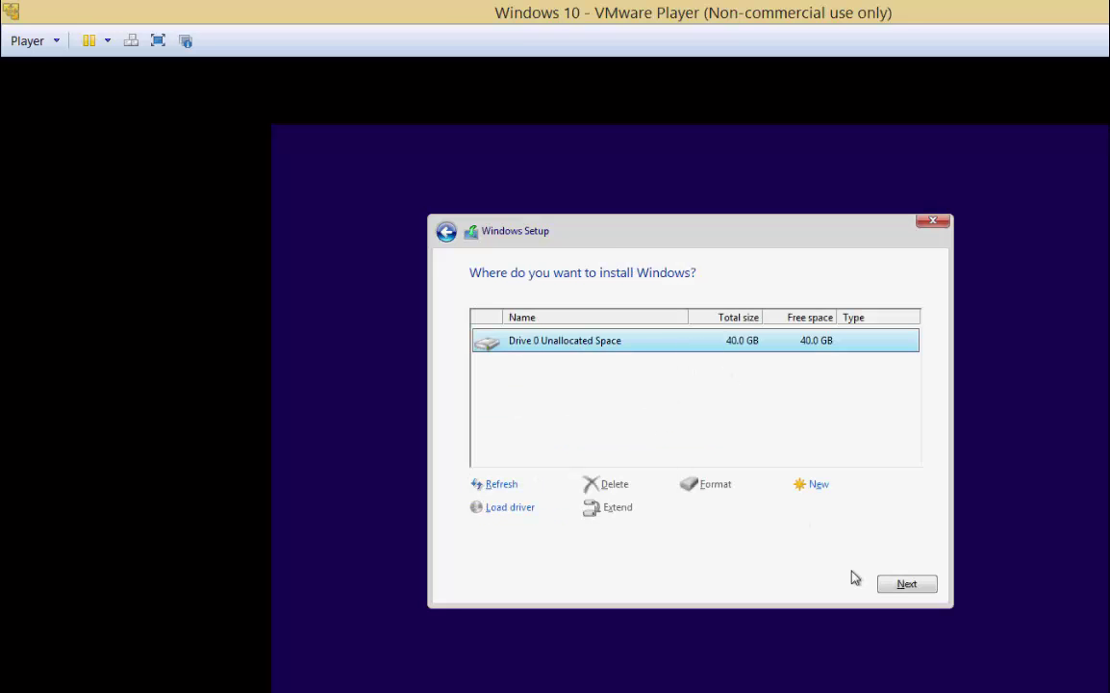
left_click(904, 584)
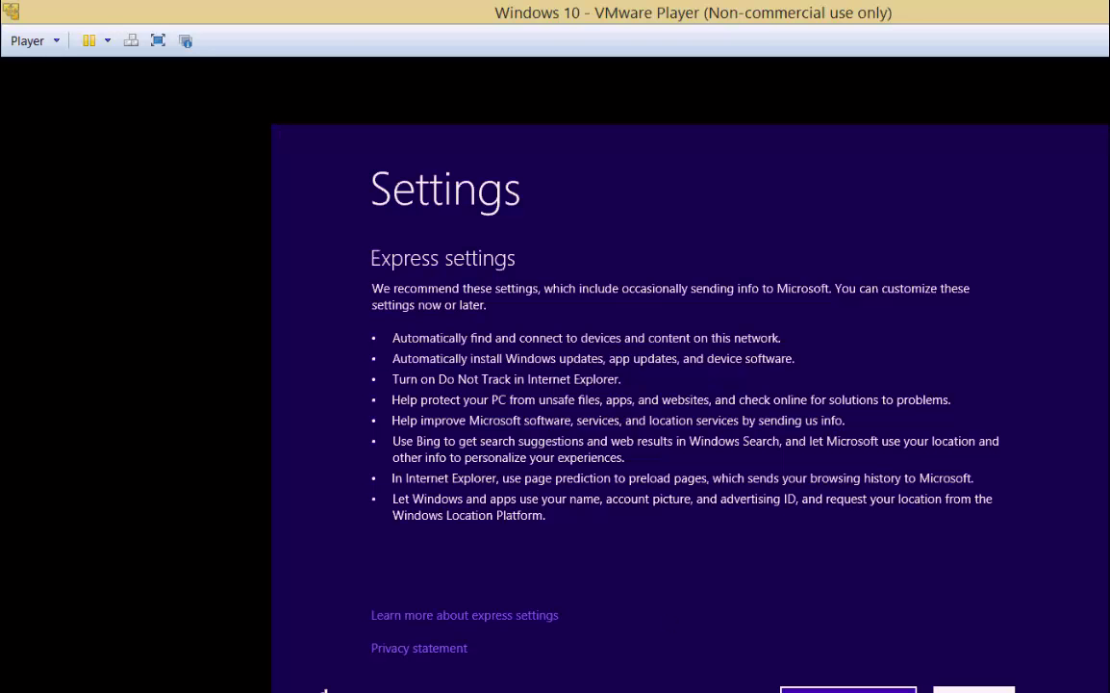
Choose Customize, allow device sharing on home networks, and keep update and solutions defaults
left_click(848, 689)
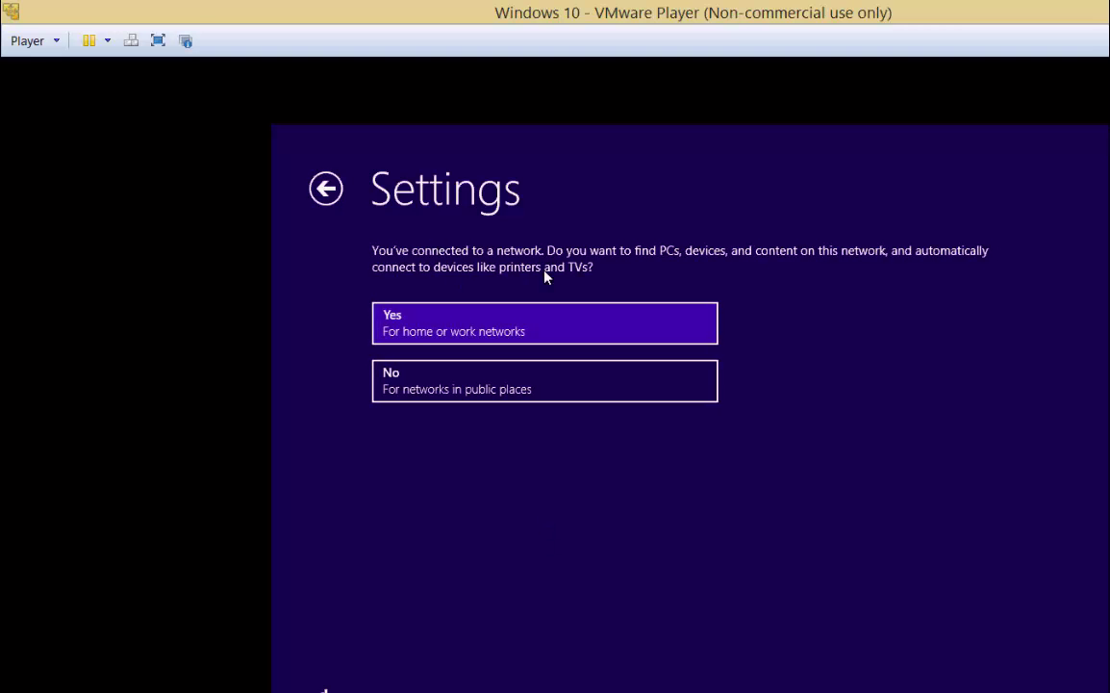
left_click(484, 339)
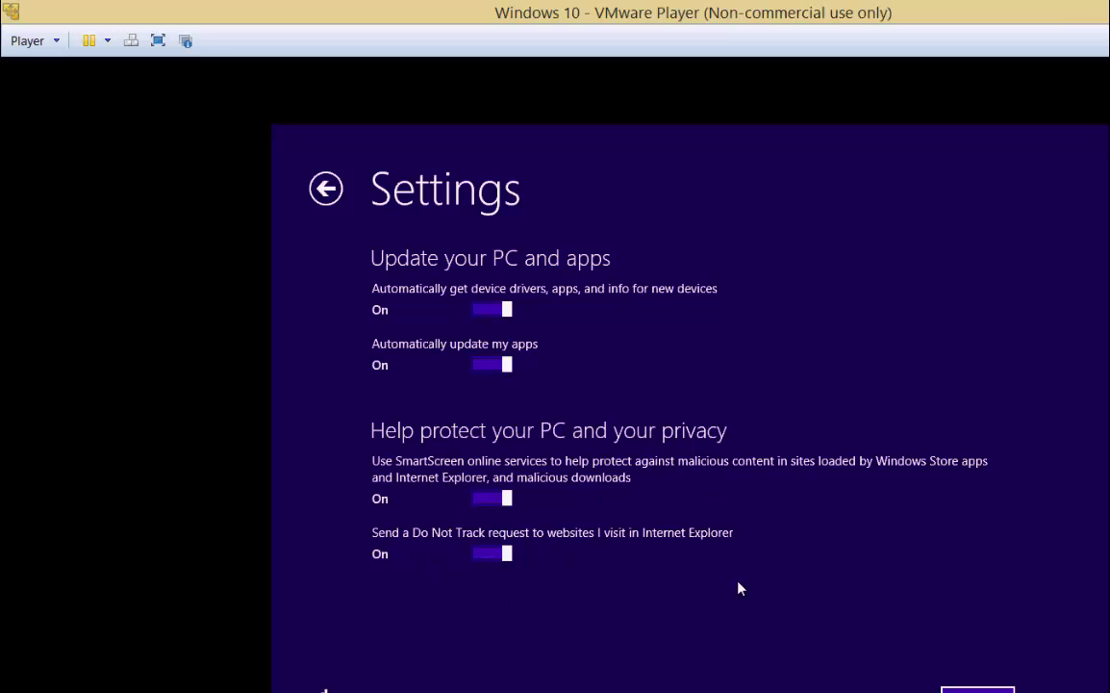
left_click(977, 689)
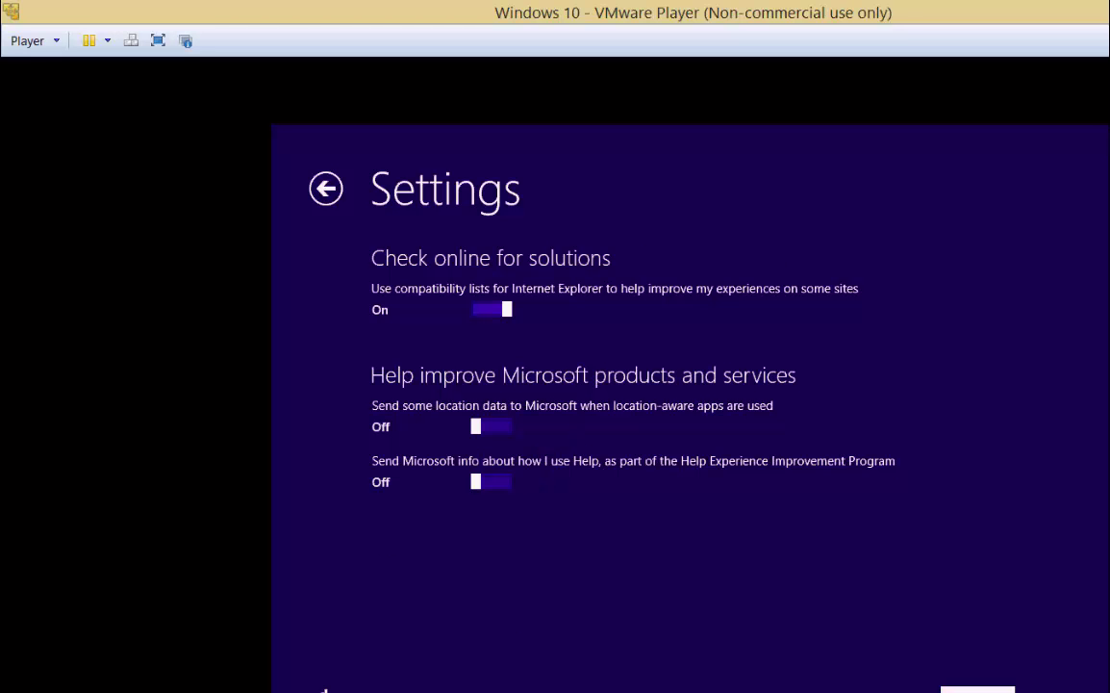
key("Return")
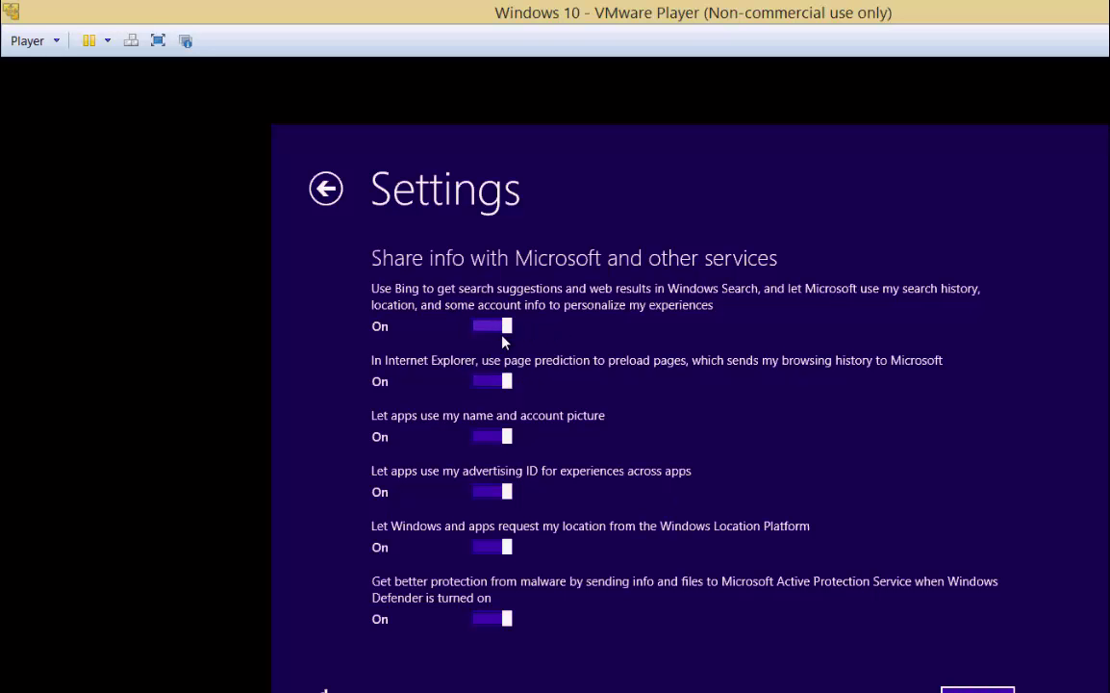
Turn off Bing search sharing, the advertising ID and malware-info sharing, then continue setup
left_click(491, 333)
left_click(486, 493)
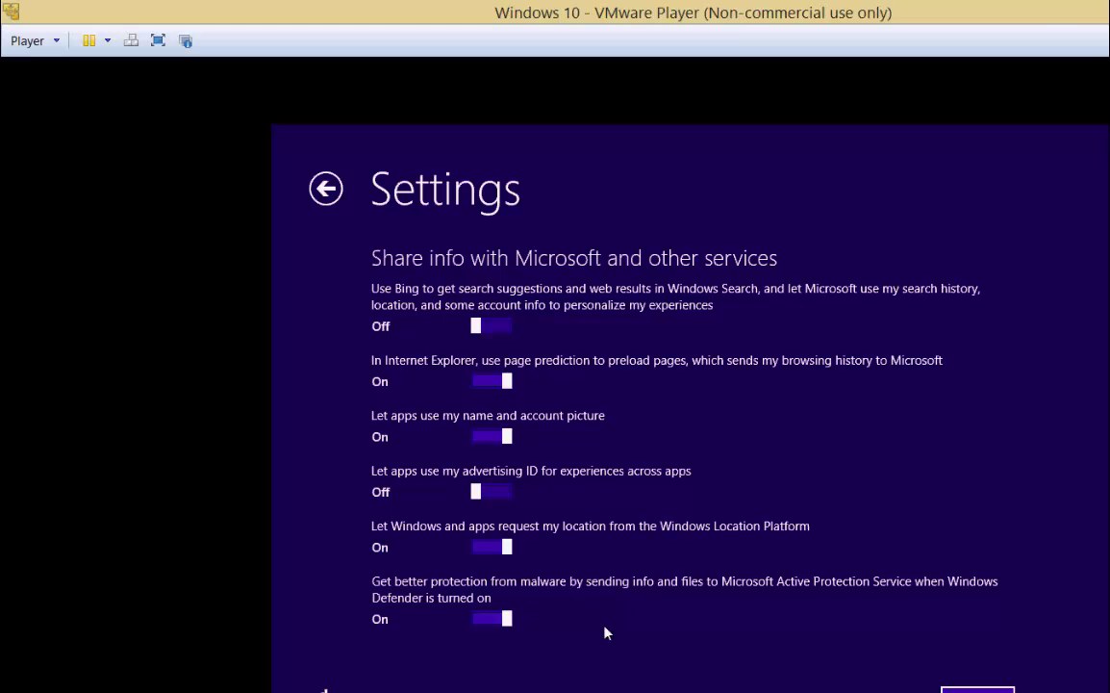
left_click(478, 619)
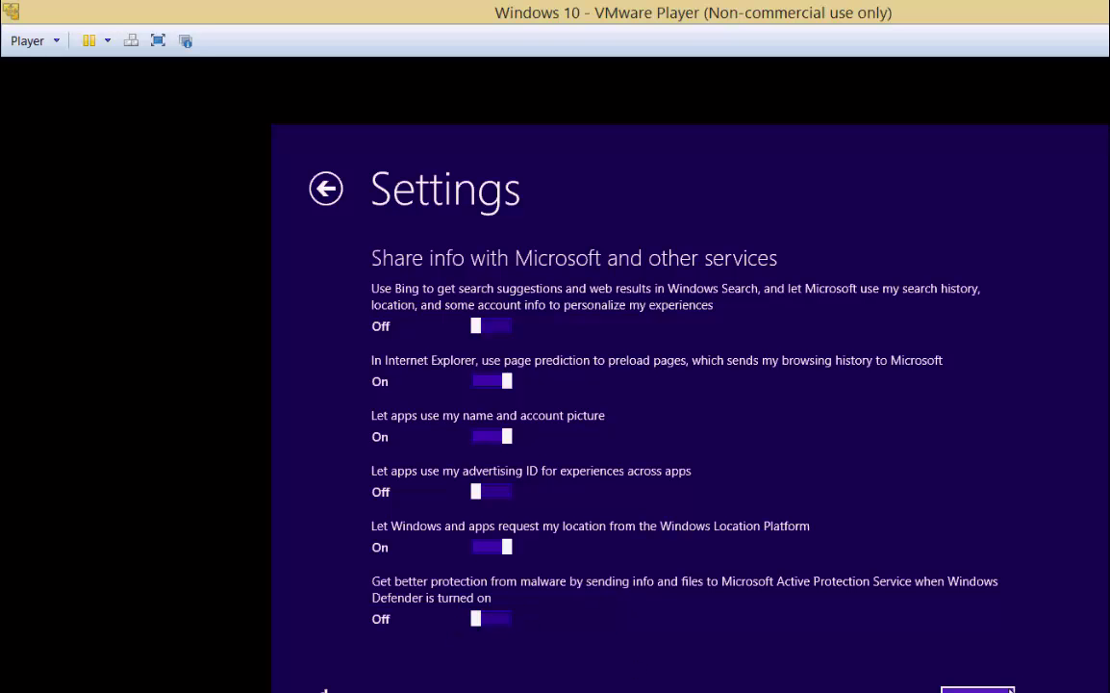
key("Return")
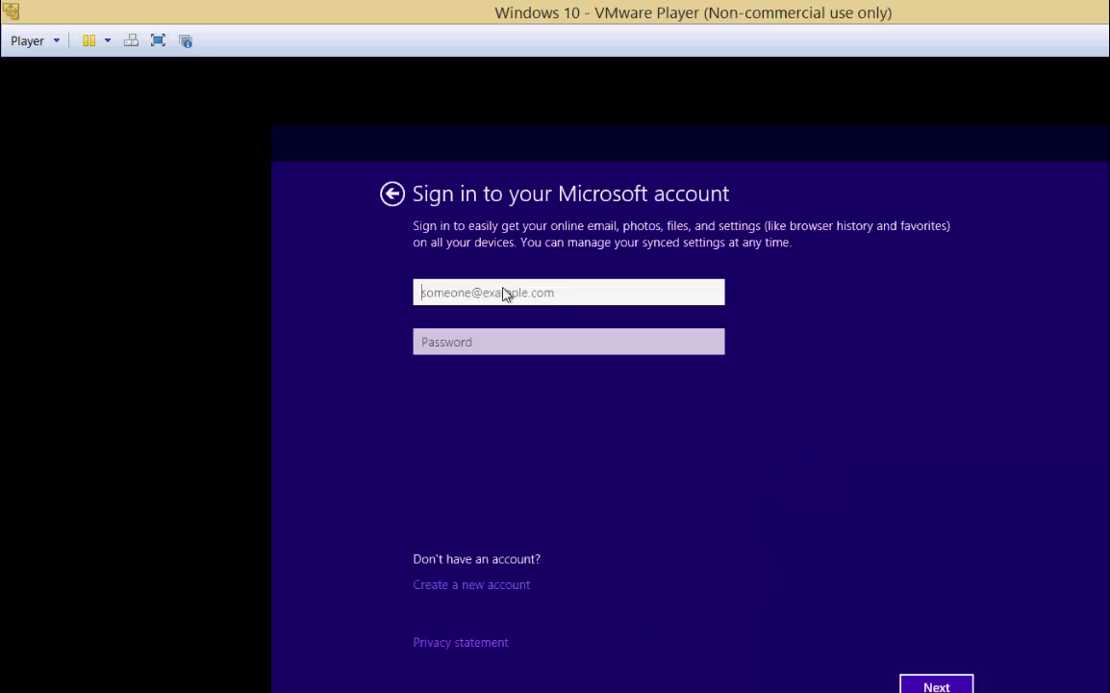
Choose 'Create a new account', then 'Sign in without a Microsoft account'
left_click(491, 587)
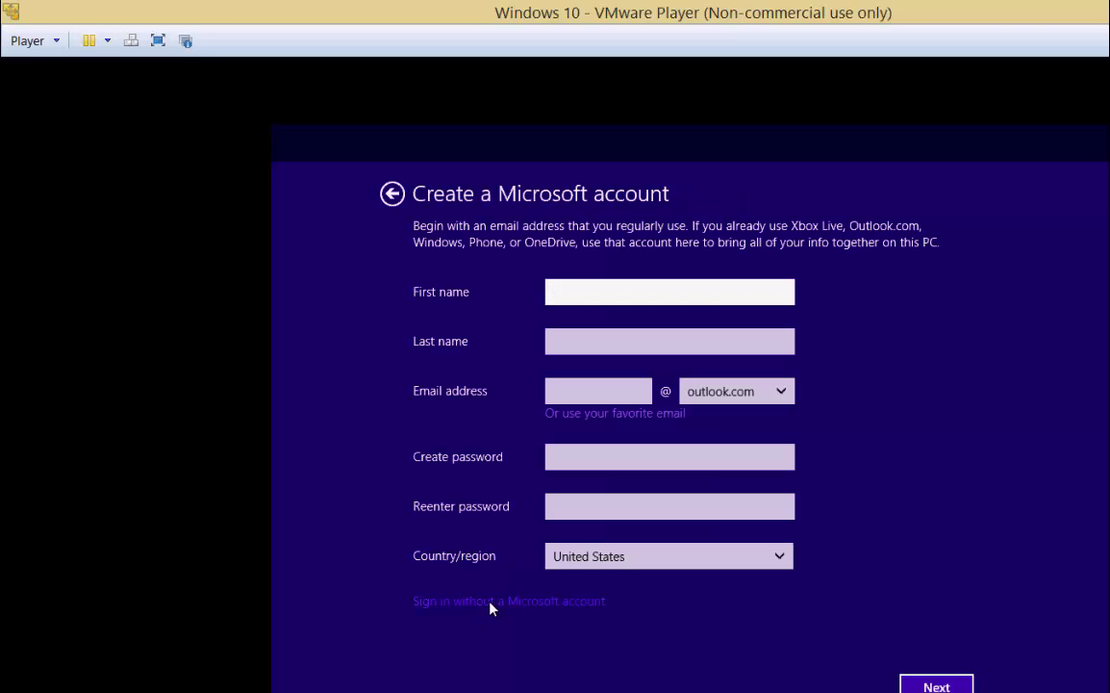
left_click(490, 605)
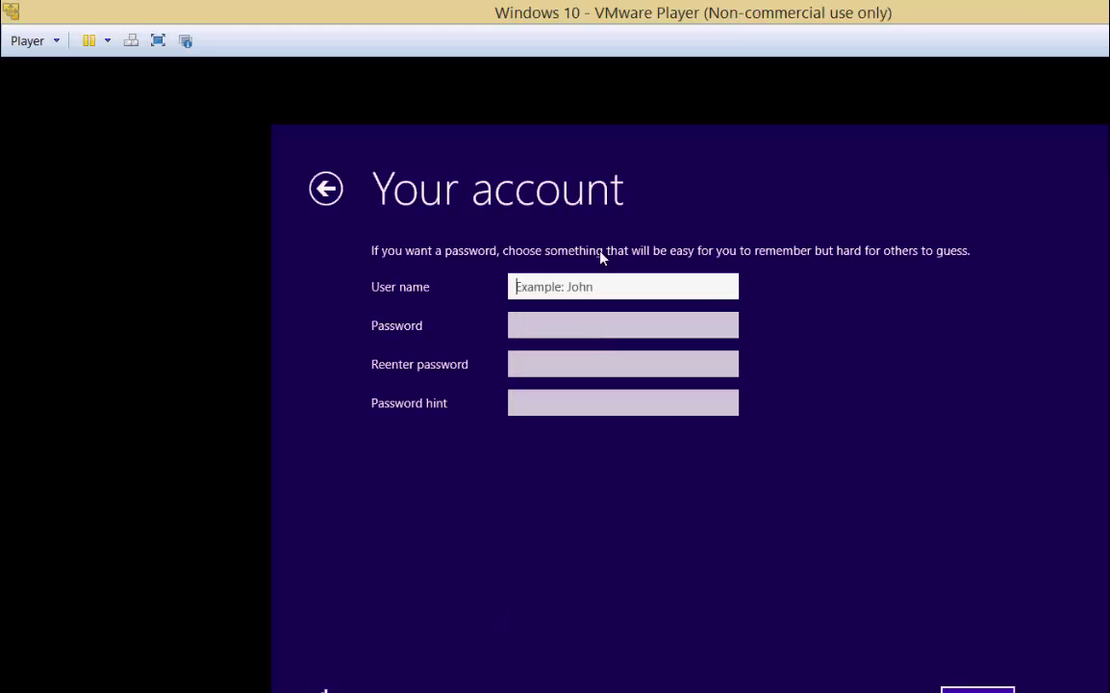
Create the local account with a user name, the account password and a password hint
type("x")
left_click(578, 331)
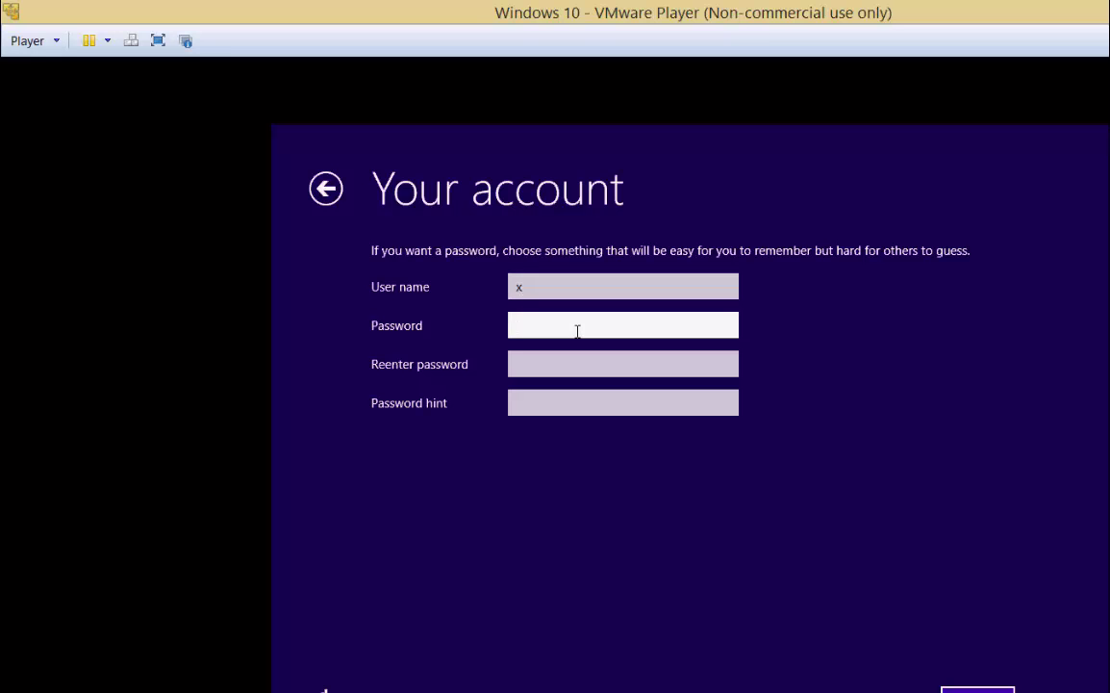
type("xxxxxxxxx")
key("Tab")
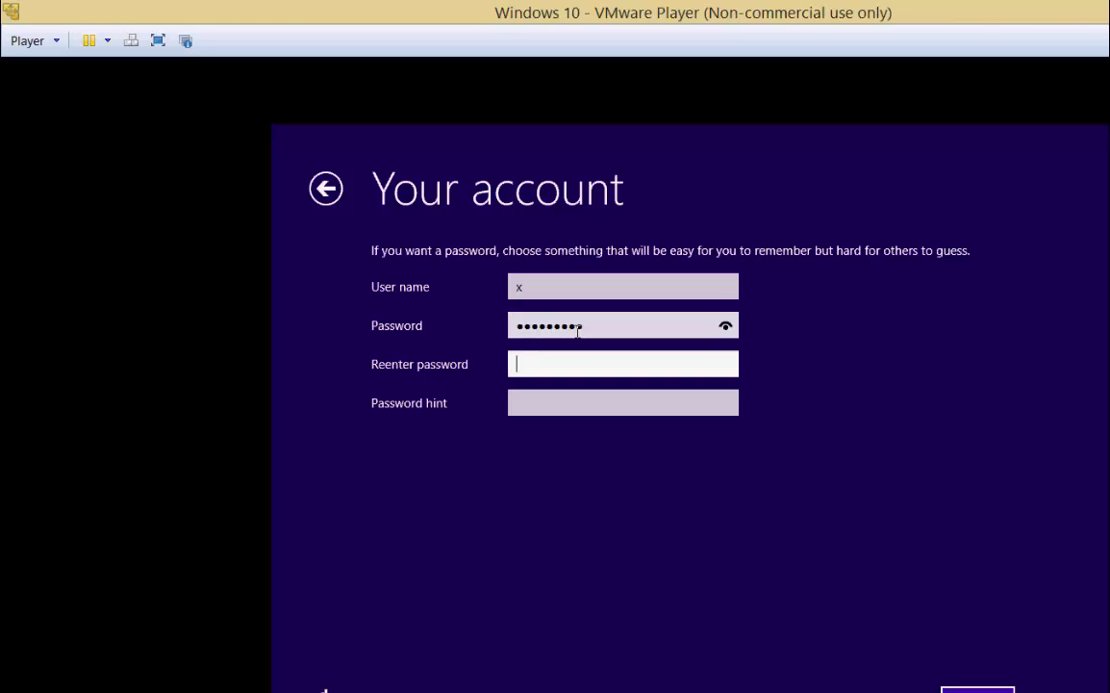
type("xxxxxxxxx")
key("Tab")
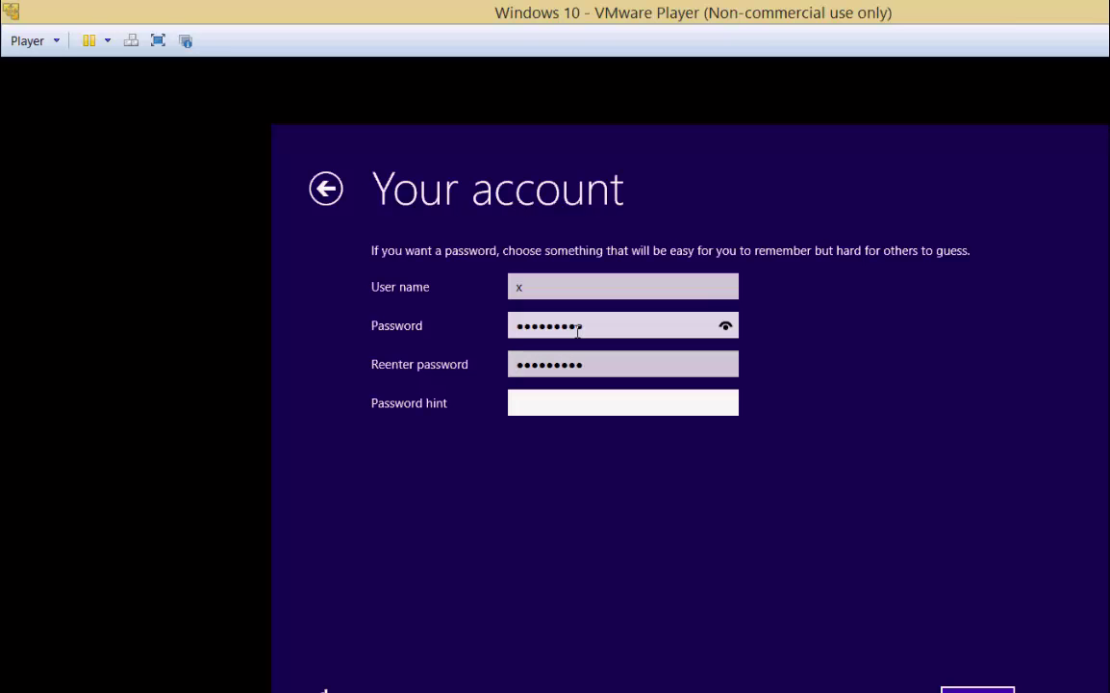
type("yes")
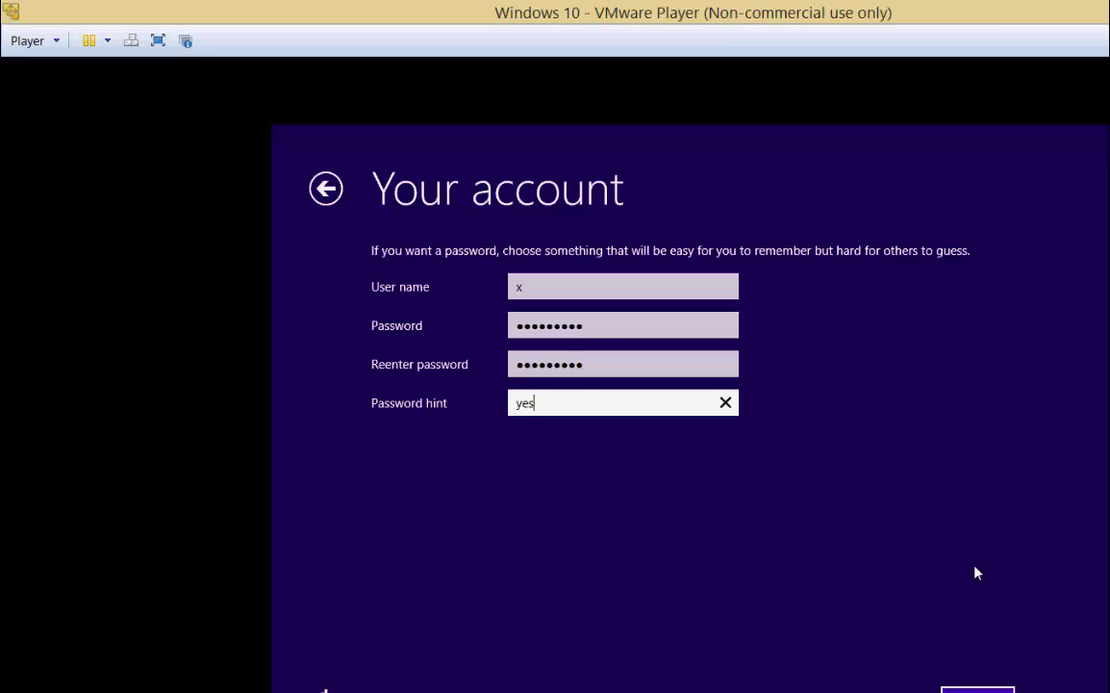
key("Return")
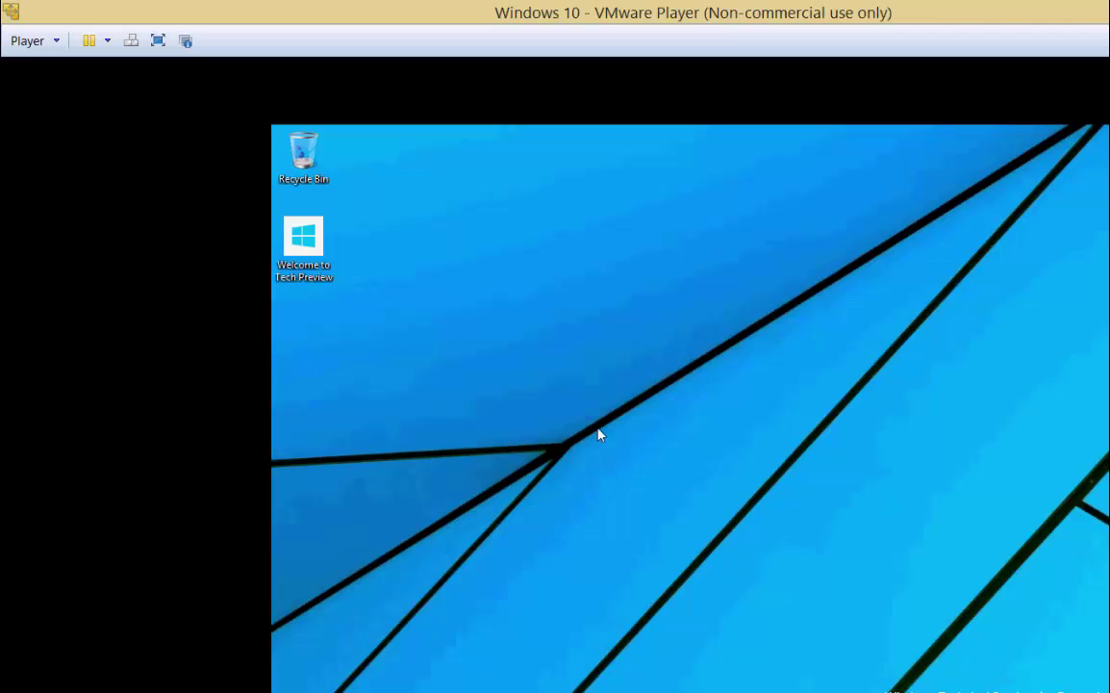
Open File Explorer from the Win+X menu, then show All Apps in Start
key("super+x")
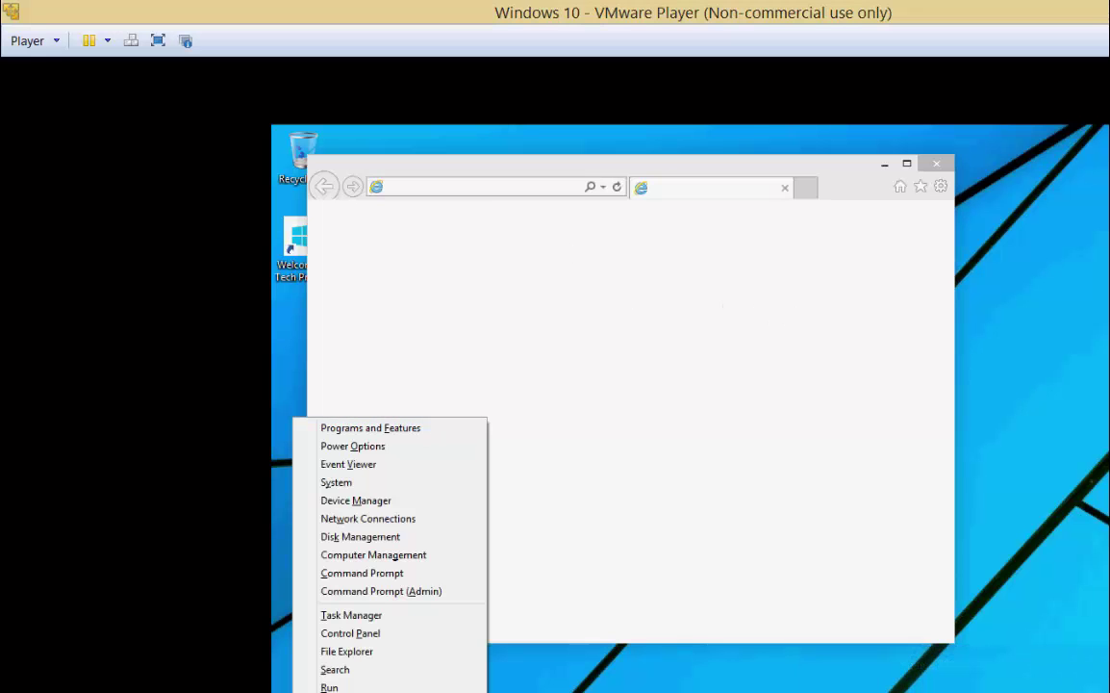
left_click(468, 667)
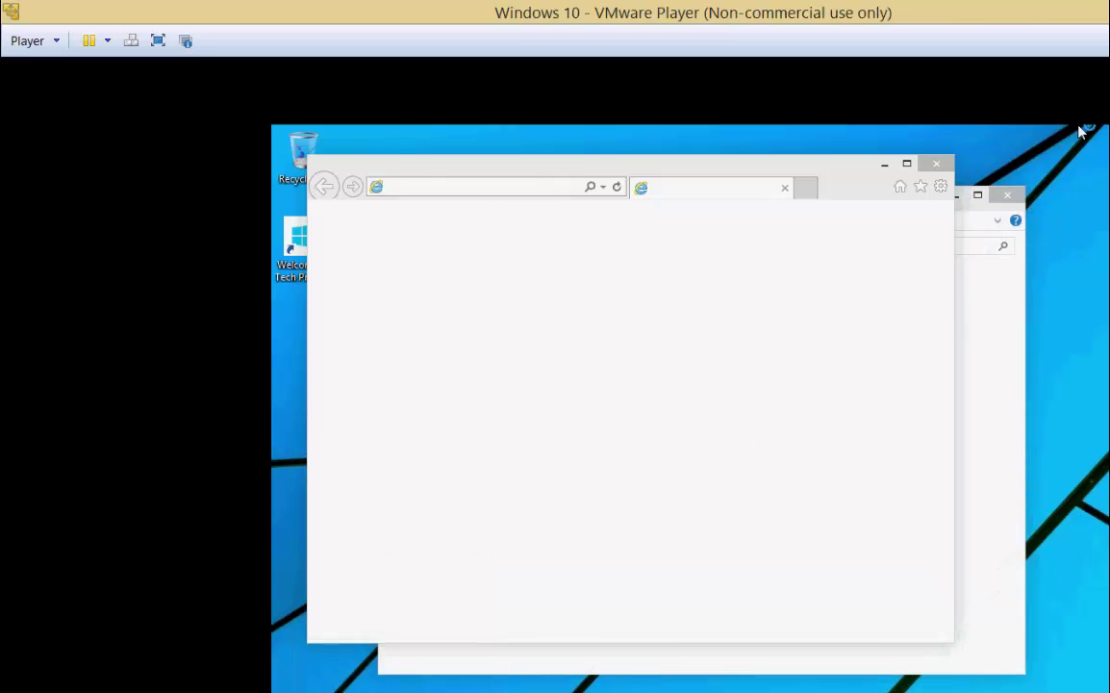
key("super")
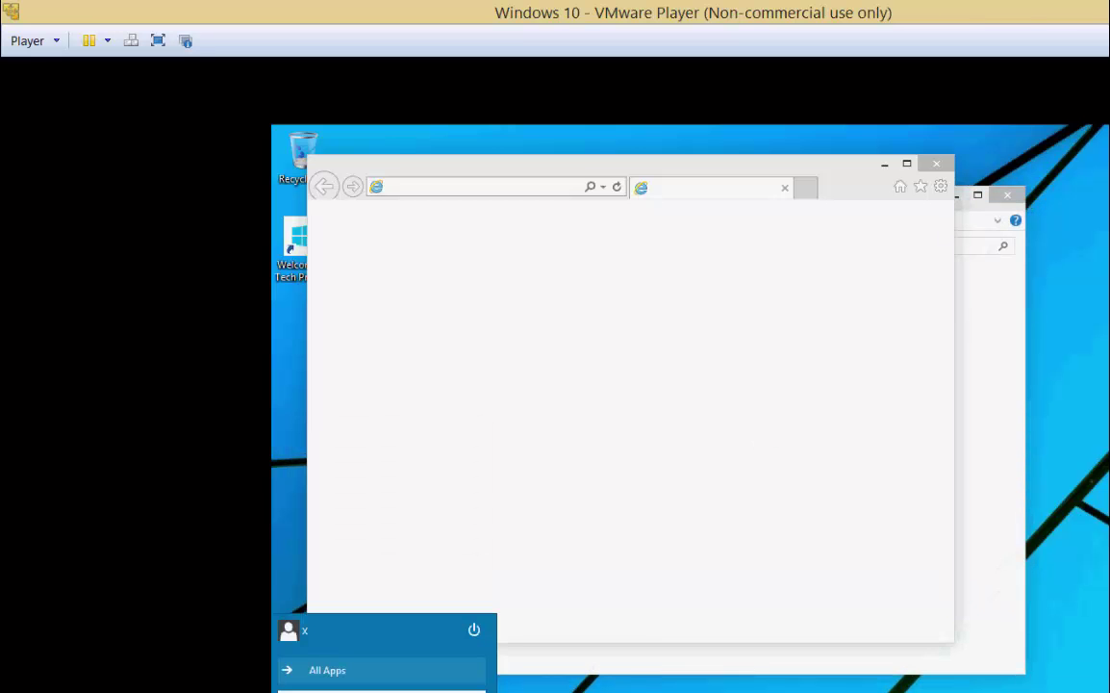
left_click(304, 674)
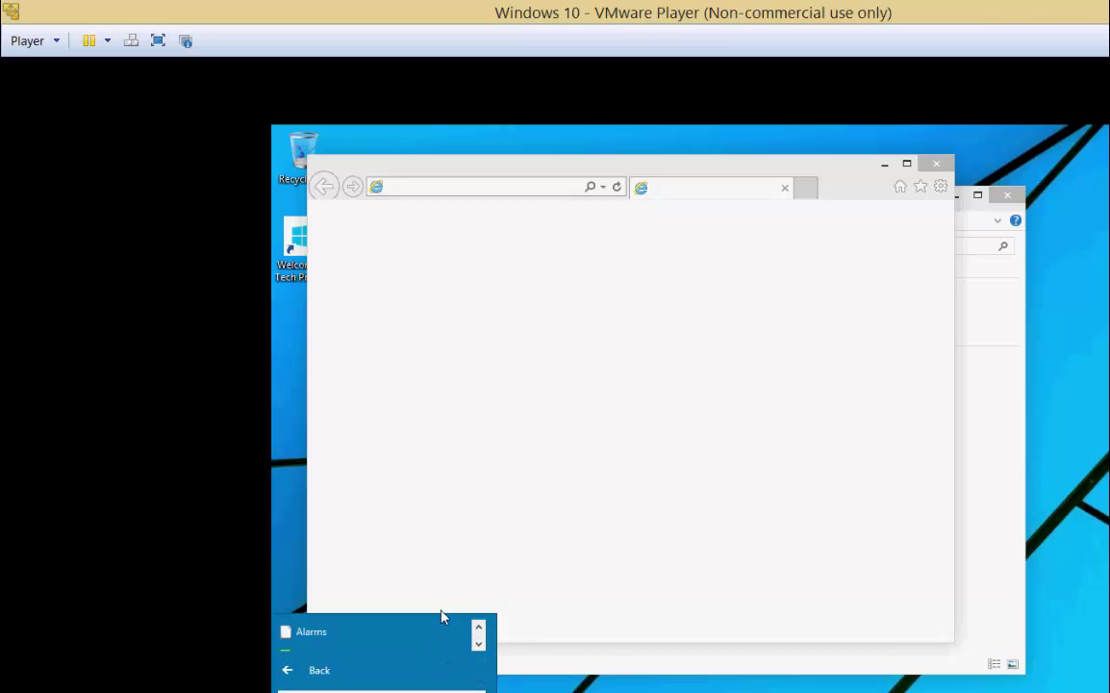
Scroll through the All Apps list, go back to the main Start view and close Start
left_click(480, 643)
left_click(479, 643)
left_click(479, 644)
left_click(479, 644)
left_click(479, 643)
left_click(479, 644)
left_click(480, 644)
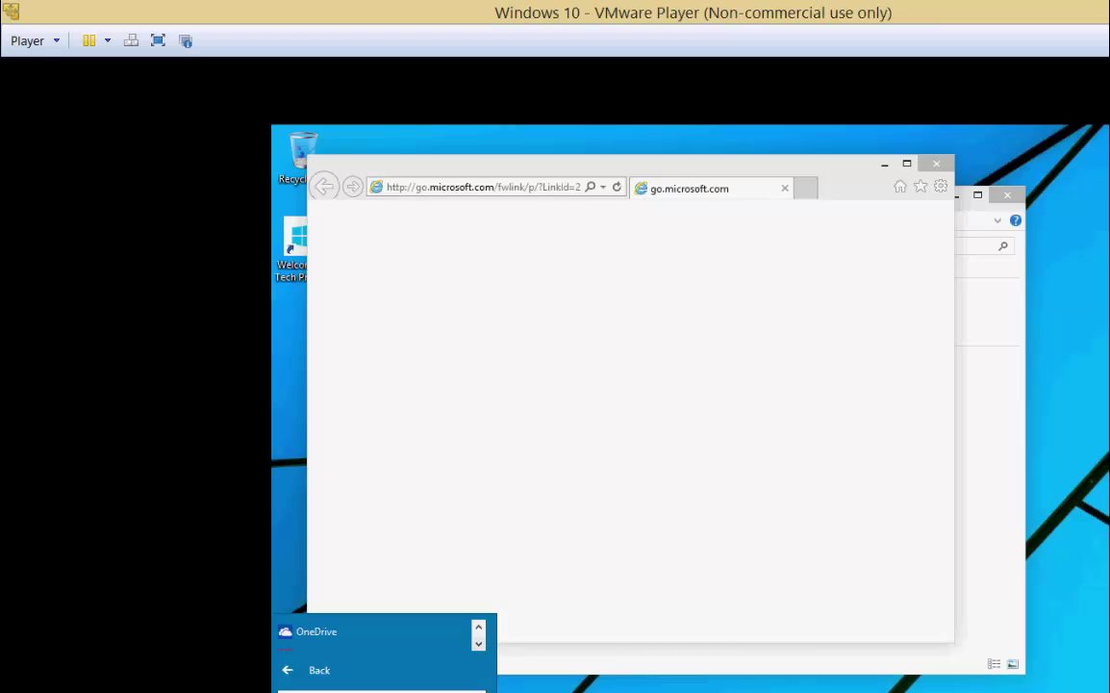
left_click(336, 674)
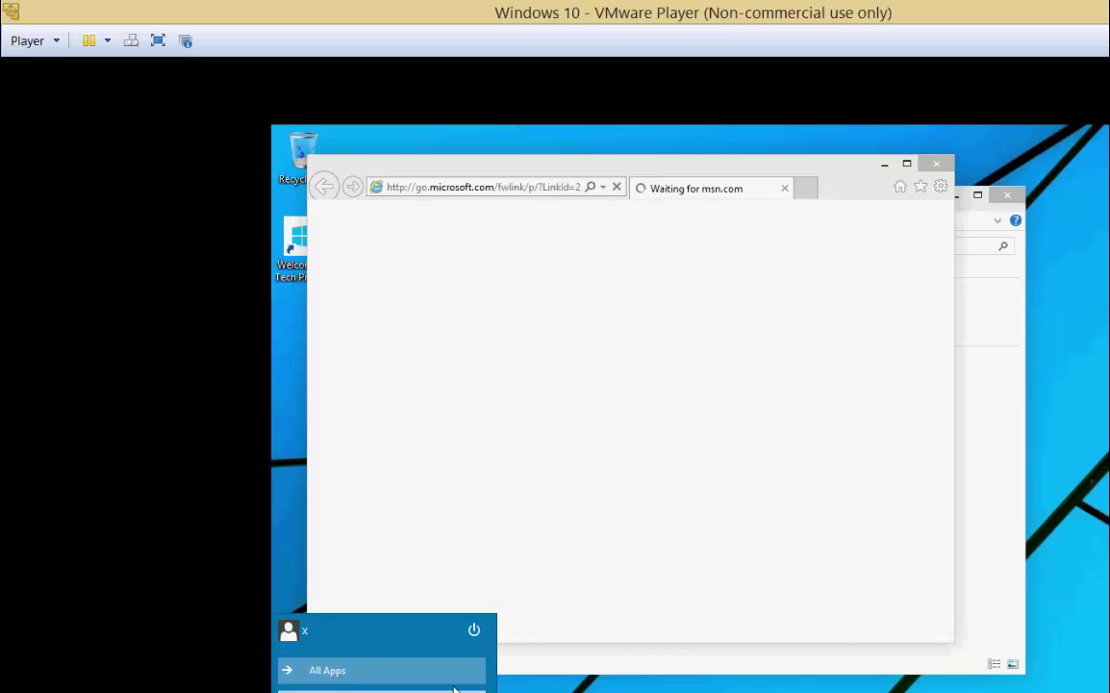
key("Escape")
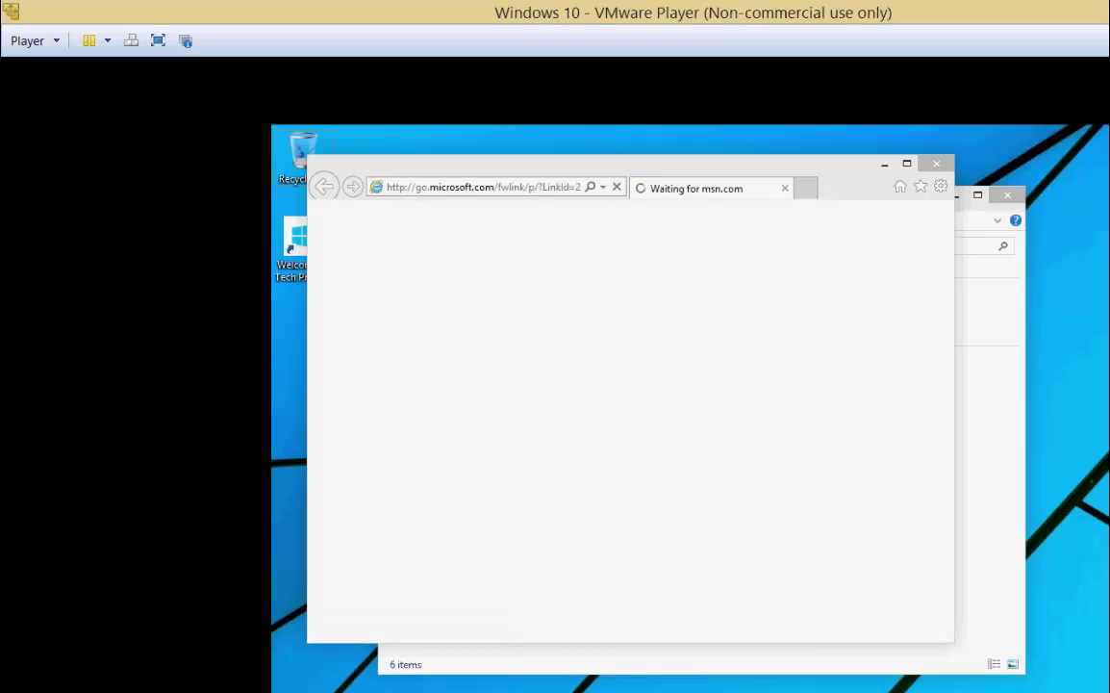
Close Internet Explorer and navigate the File Explorer window to This PC
key("super")
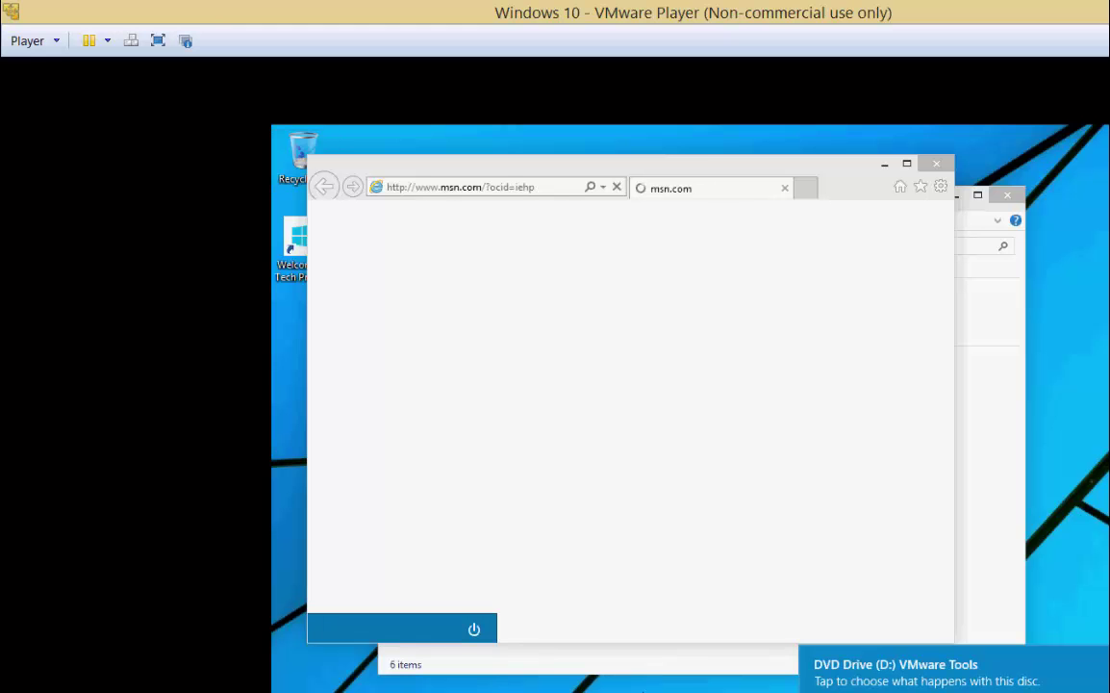
left_click(930, 166)
left_click(931, 166)
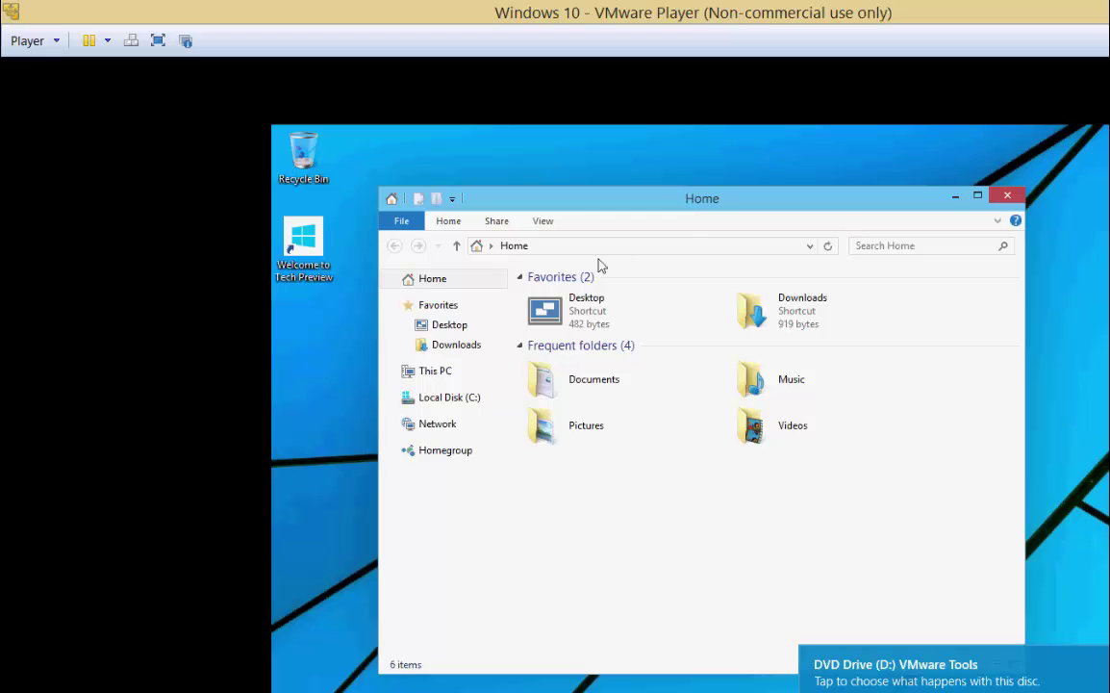
left_click(447, 405)
left_click(435, 378)
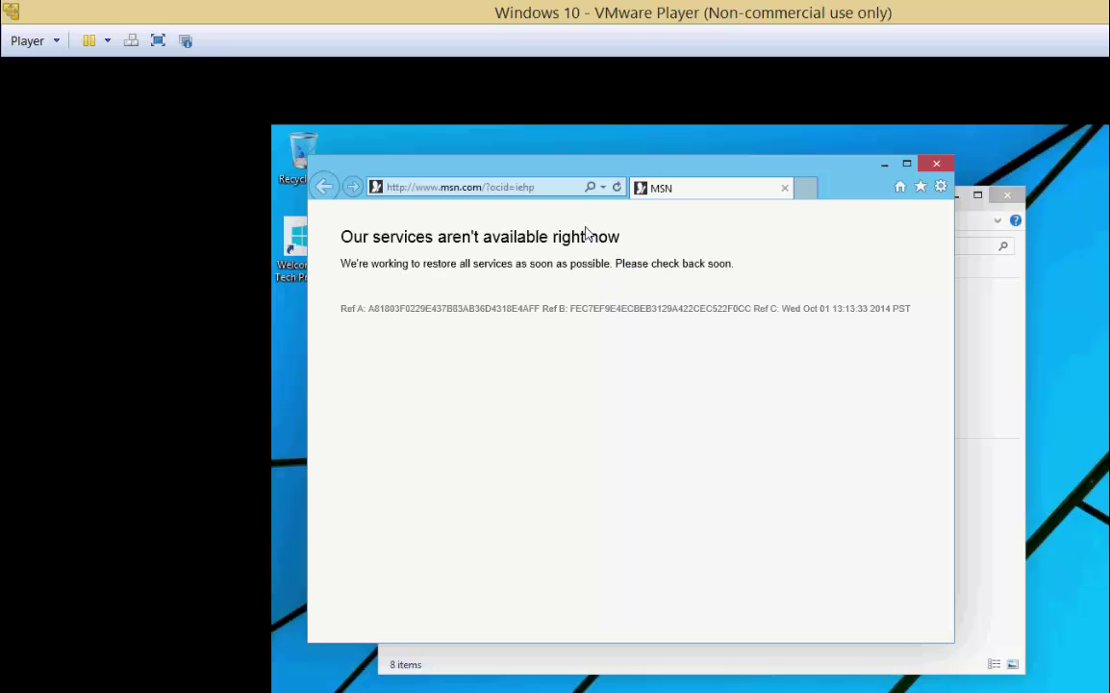
Replace the address with yahoo.com and load the Yahoo home page
left_click(541, 187)
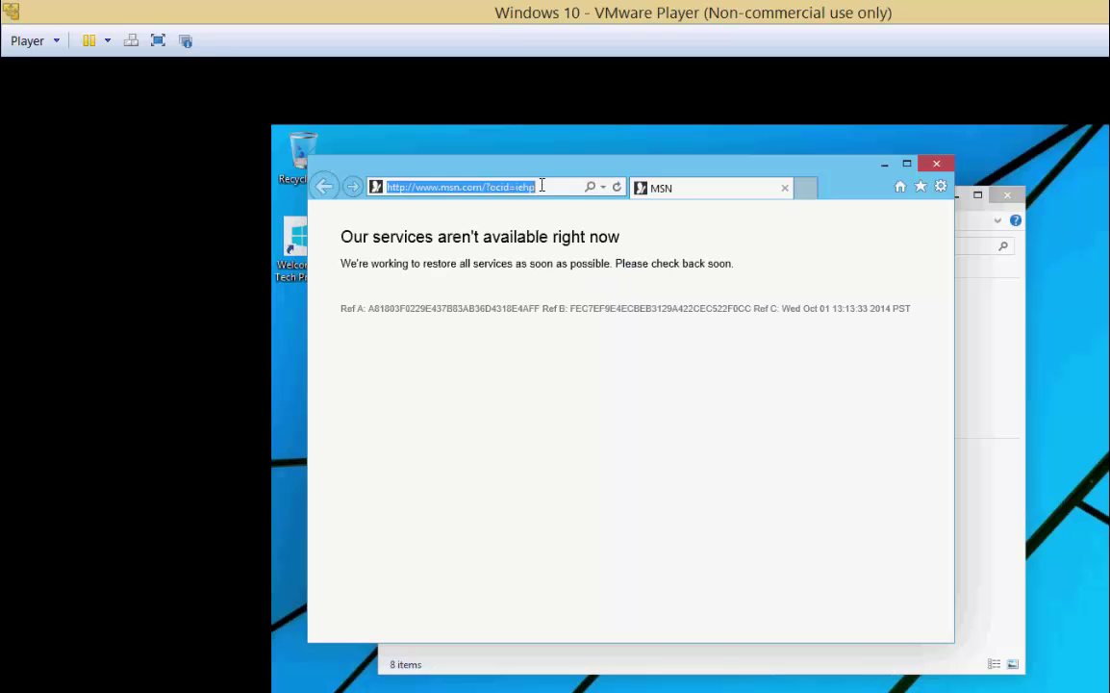
type("yahoo.com")
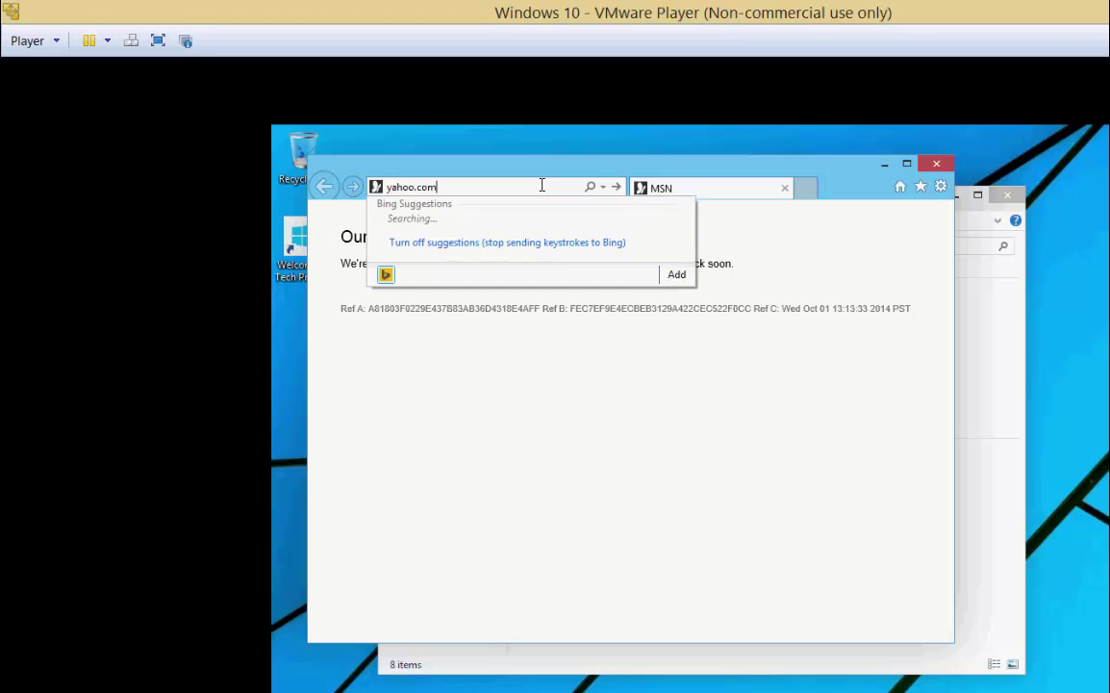
key("Return")
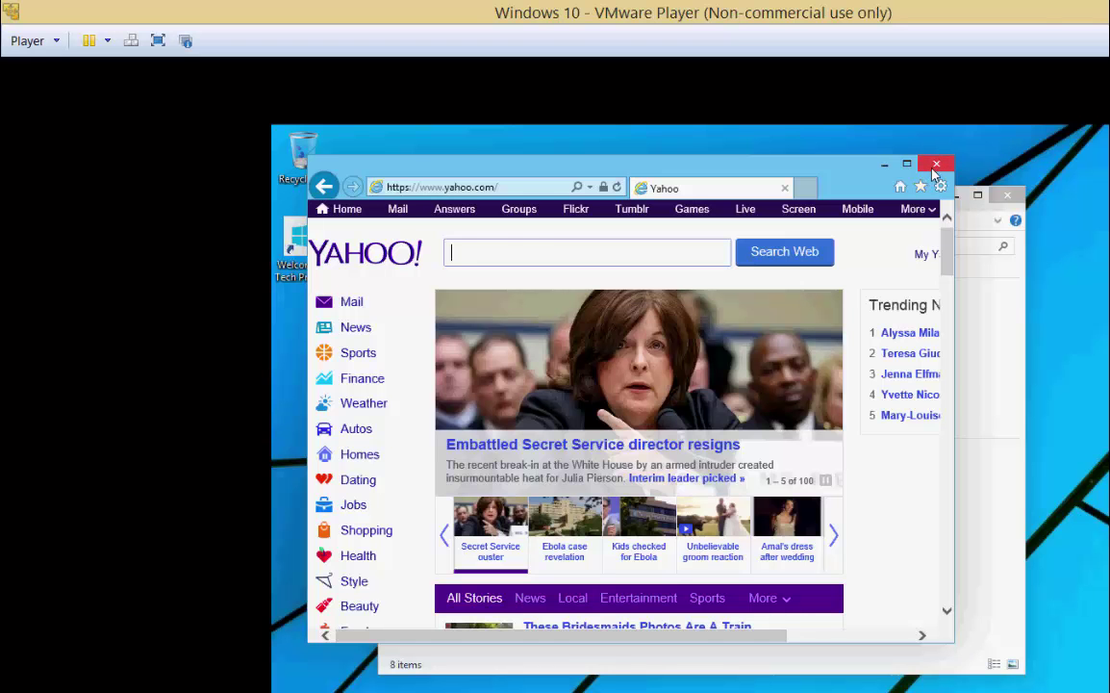
Close Internet Explorer, browse Local Disk (C:) > Users > the user's folder, then close File Explorer
left_click(934, 170)
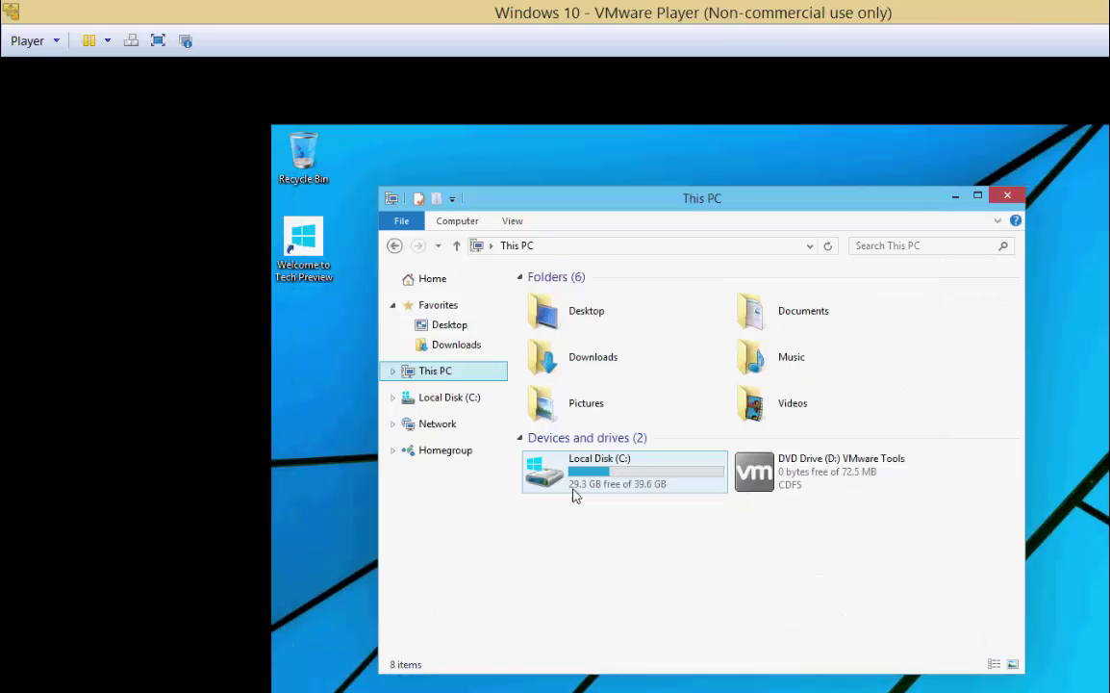
double_click(581, 491)
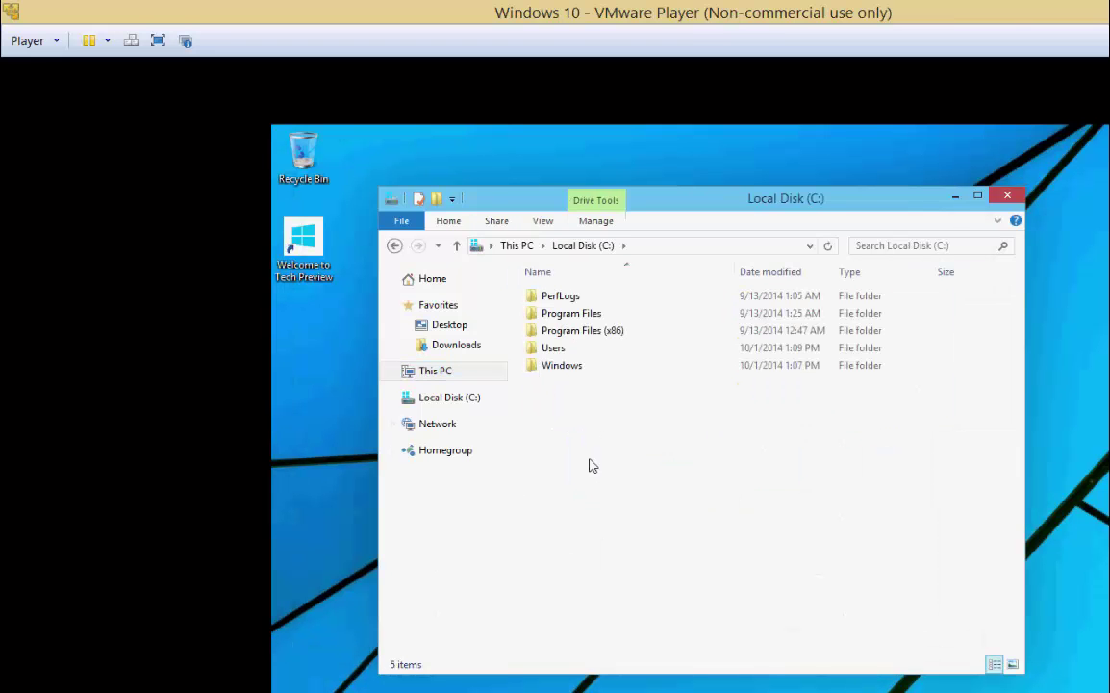
double_click(558, 350)
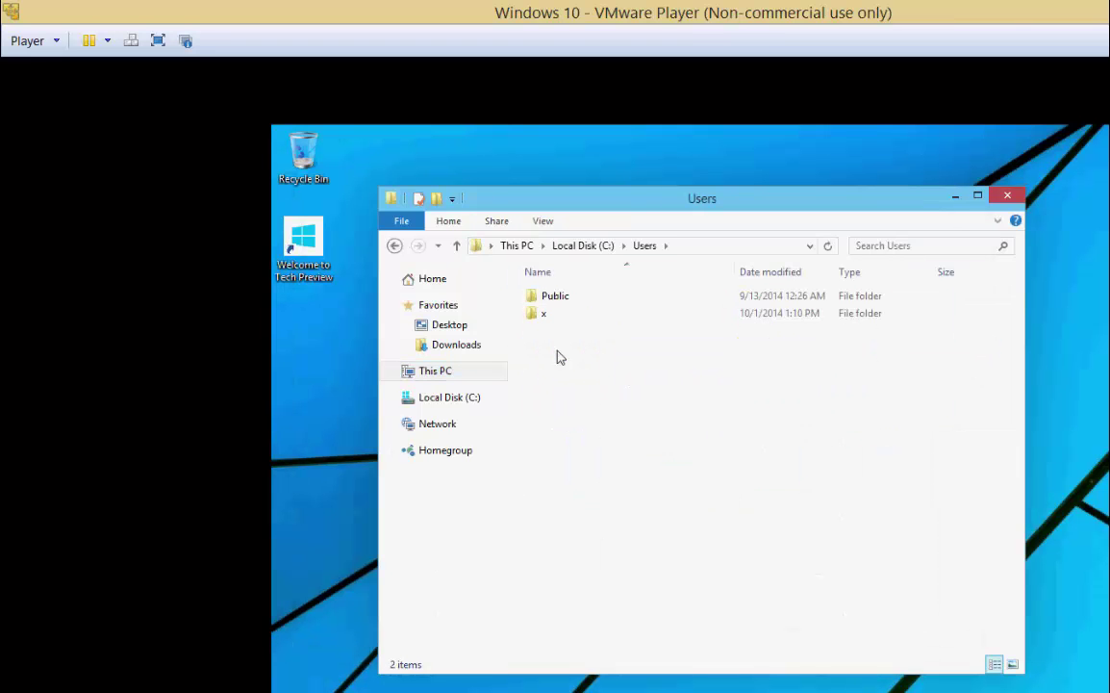
double_click(554, 317)
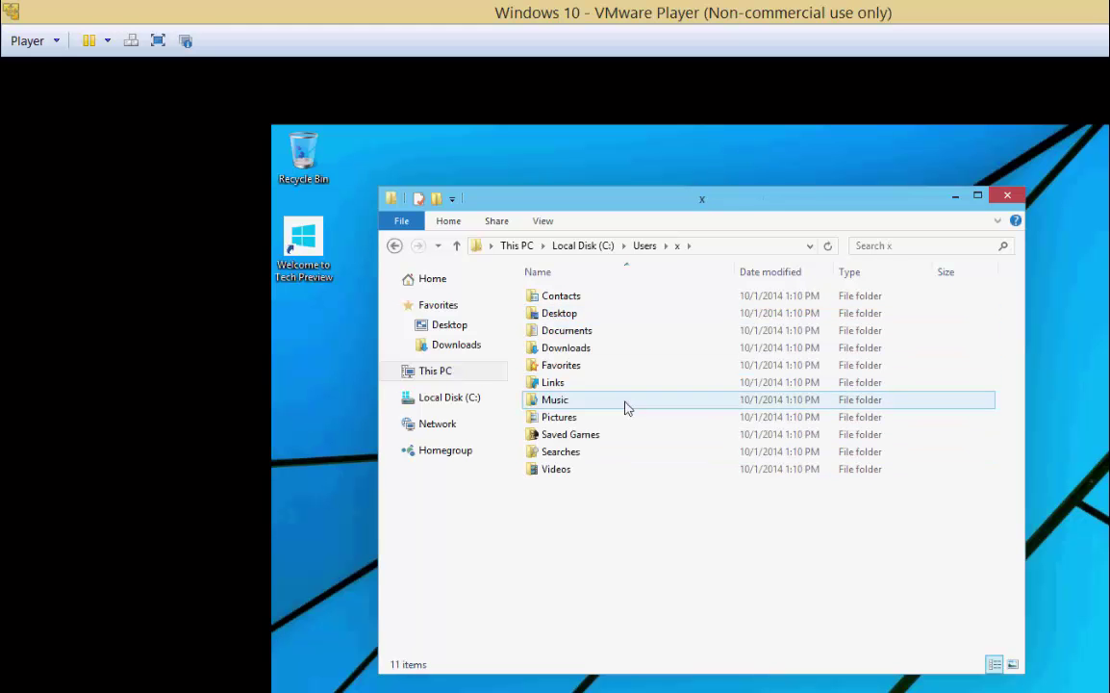
left_click(1006, 197)
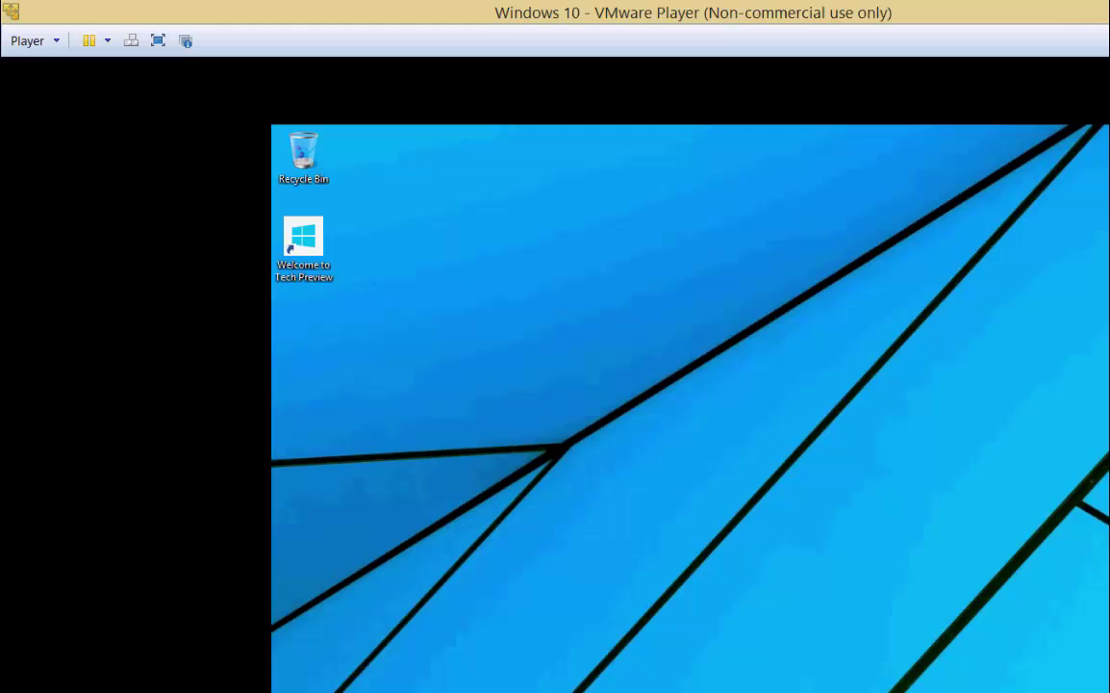
Open Control Panel from the Win+X menu and view all items as Large icons
key("super")
key("super+x")
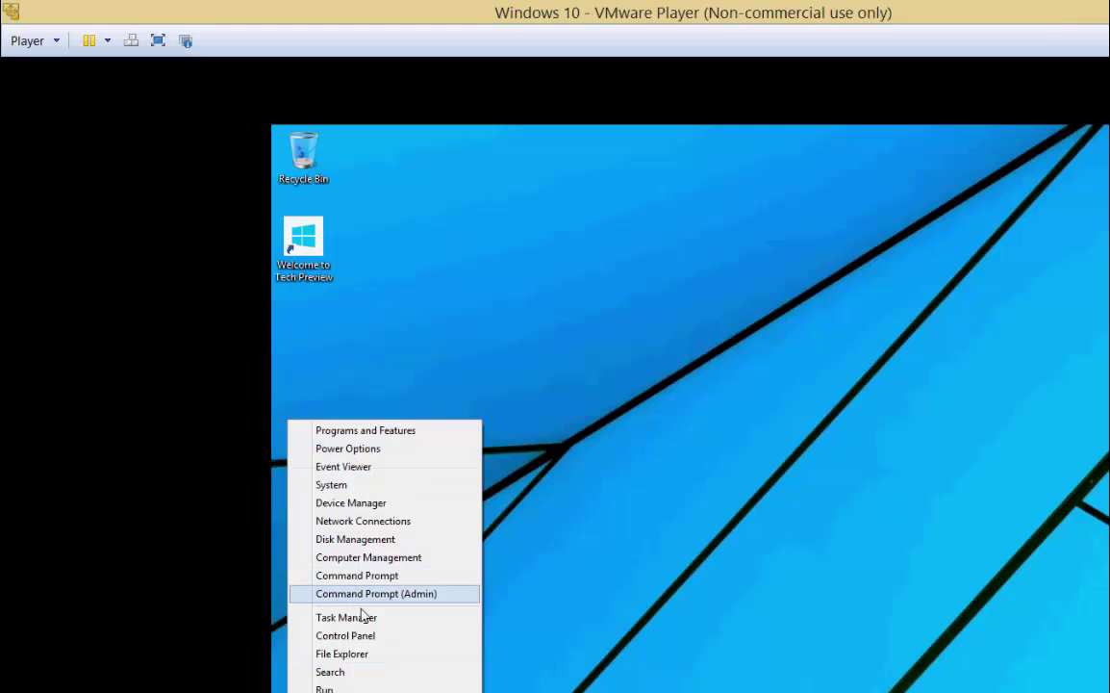
left_click(346, 636)
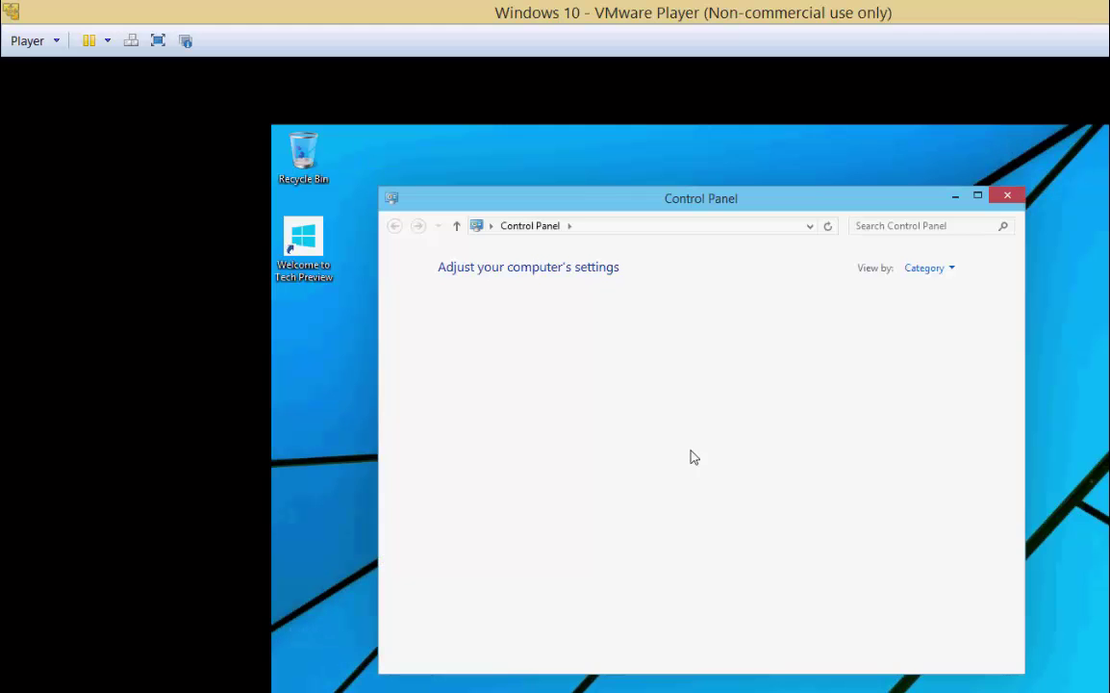
left_click(929, 269)
left_click(938, 313)
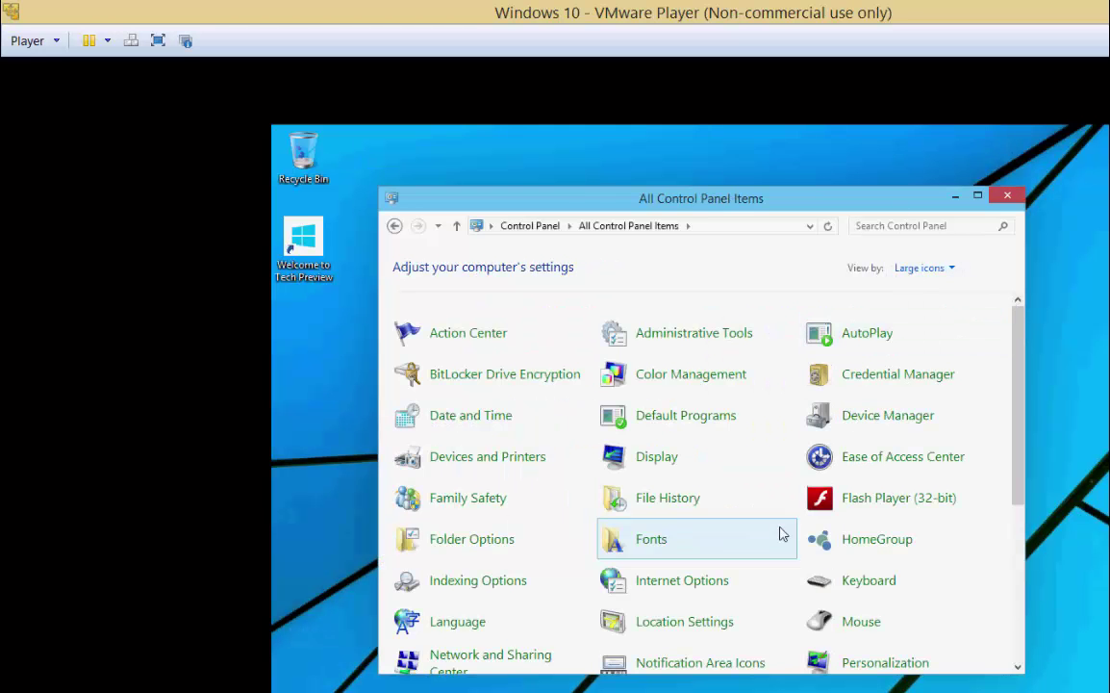
Scroll through the Control Panel items, then open a second Control Panel window from Win+X
scroll(779, 533, "down", 3)
scroll(781, 534, "down", 4)
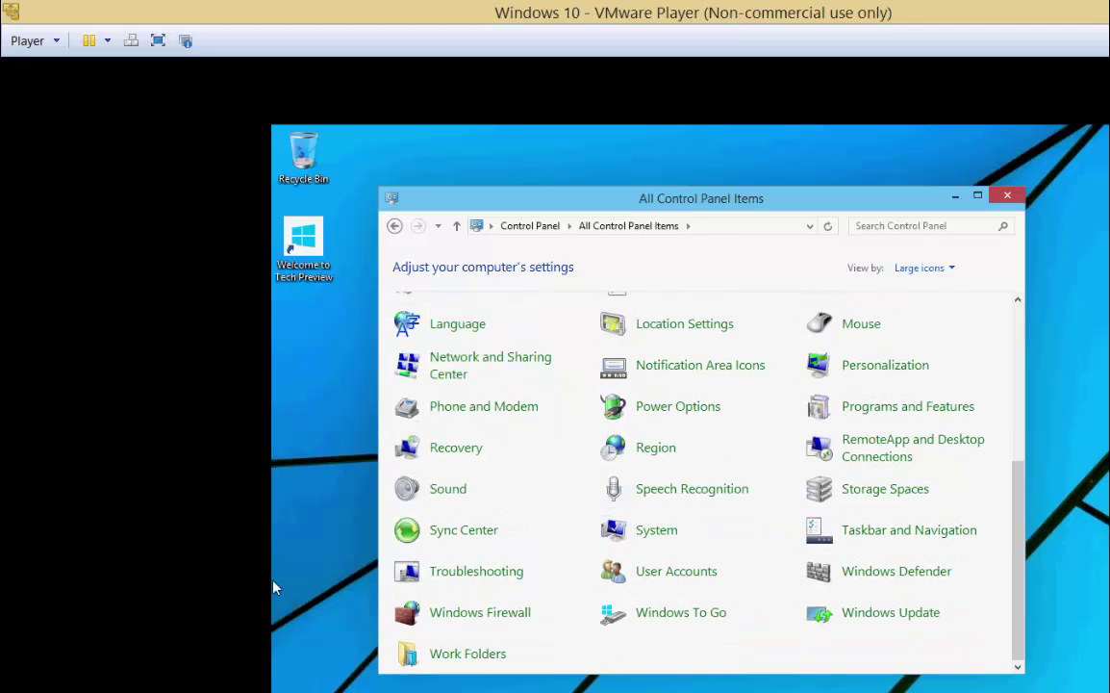
key("super+x")
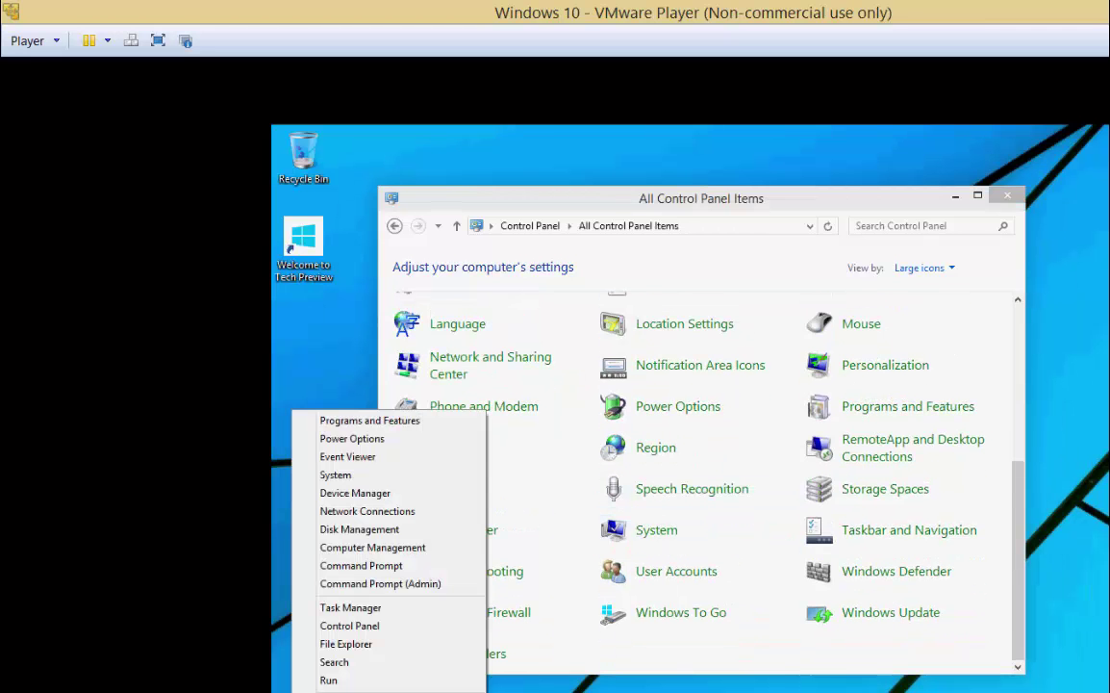
left_click(356, 625)
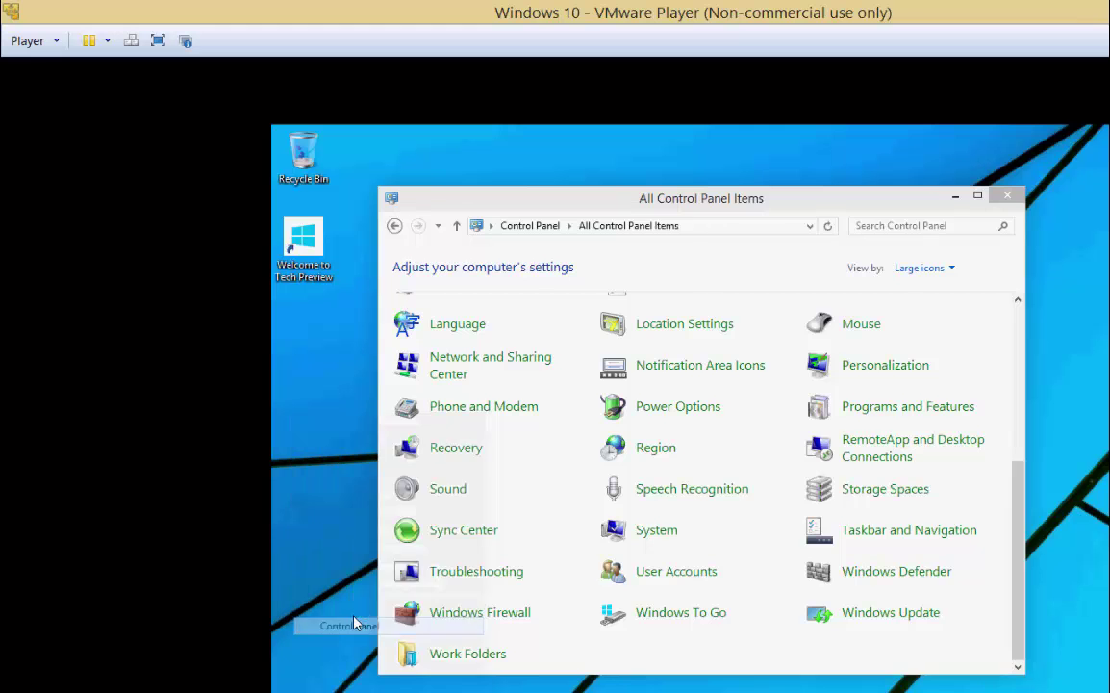
Launch Task Manager from the Win+X menu and expand it to full details
key("super+x")
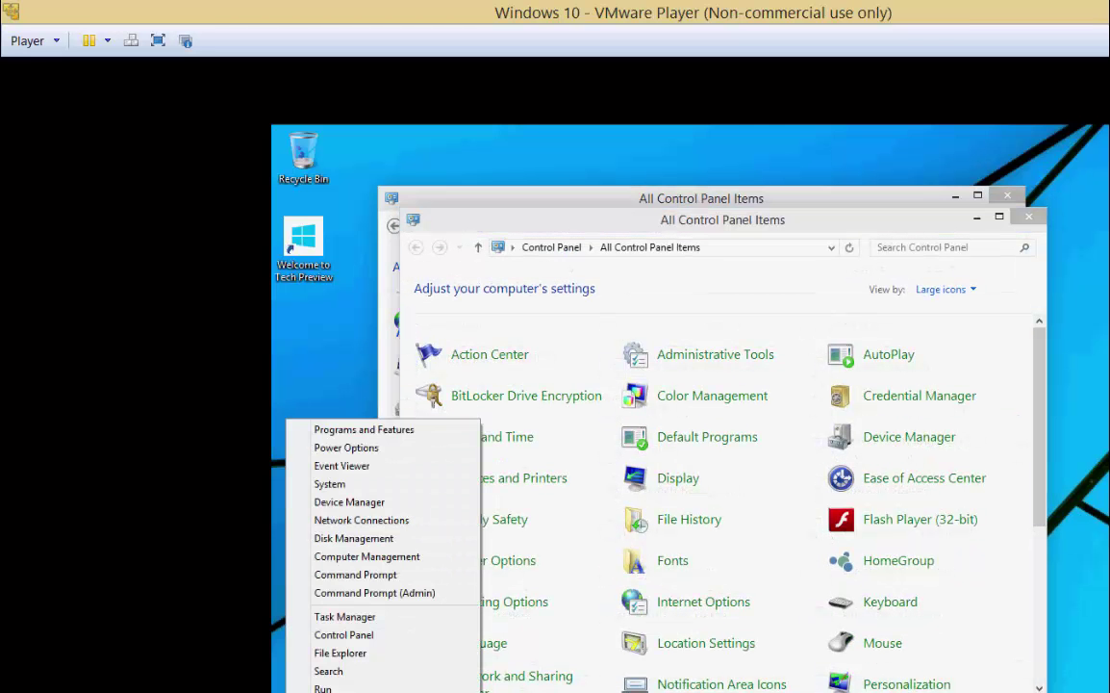
left_click(351, 617)
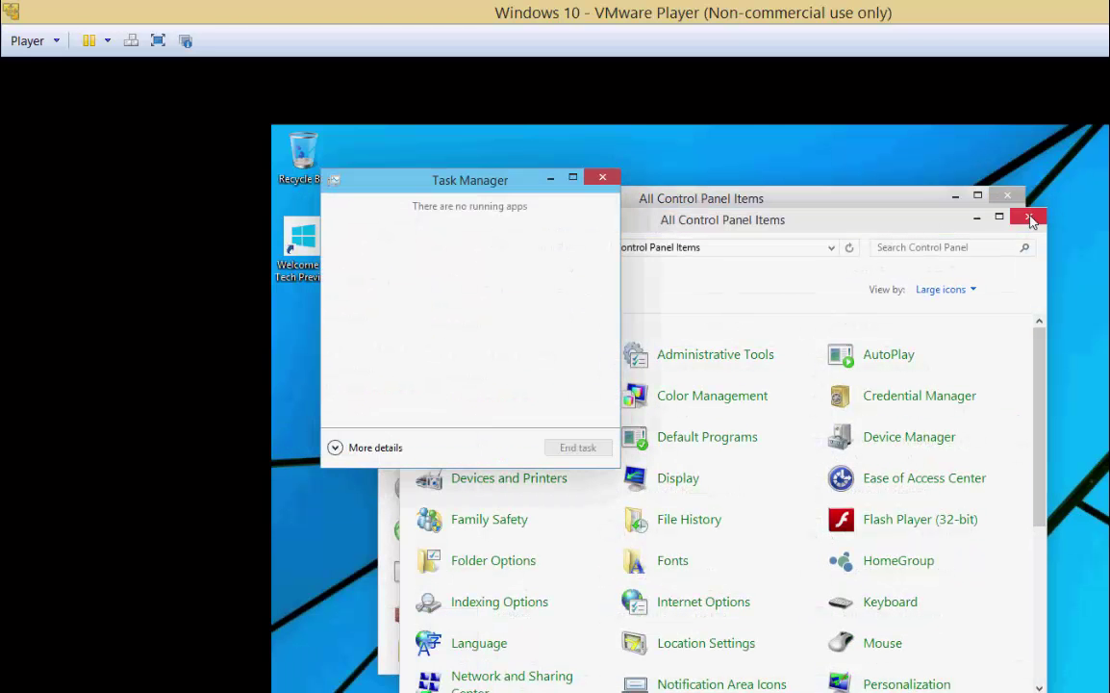
left_click(373, 448)
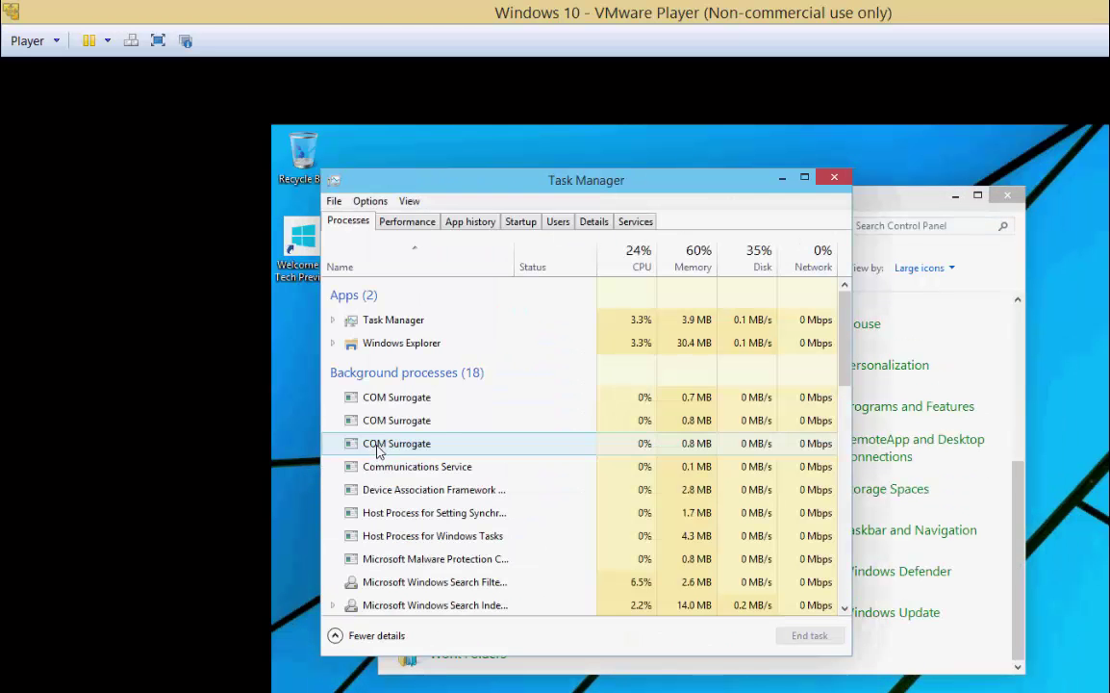
Browse the Performance, App history, Startup and Users tabs, then close Task Manager
left_click(420, 234)
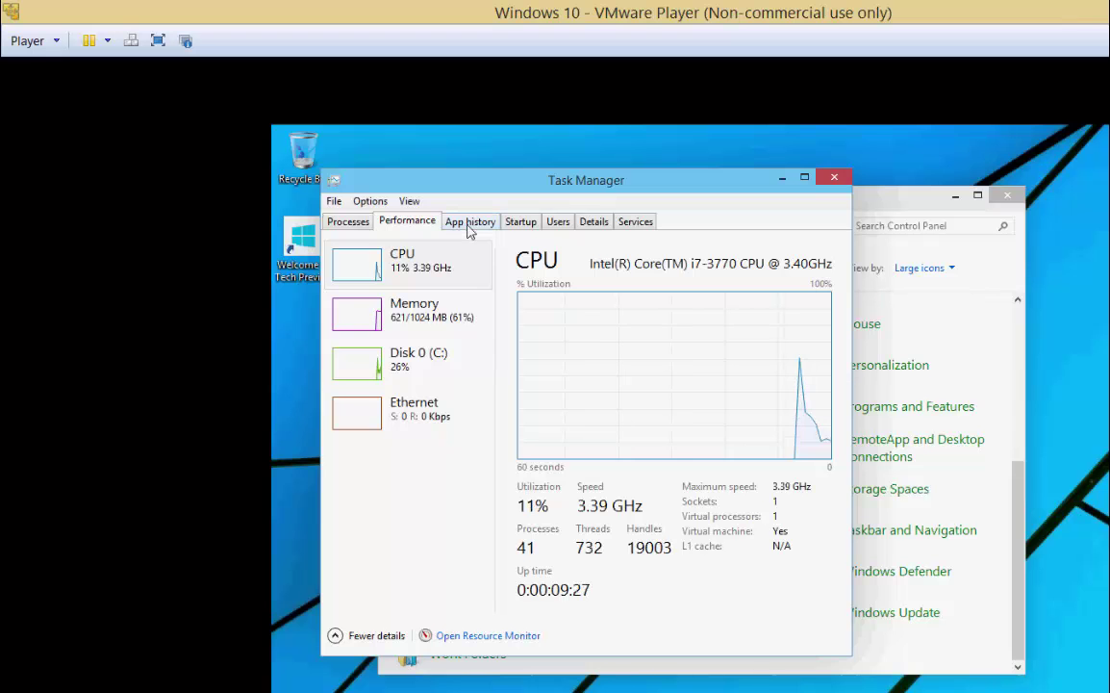
left_click(468, 225)
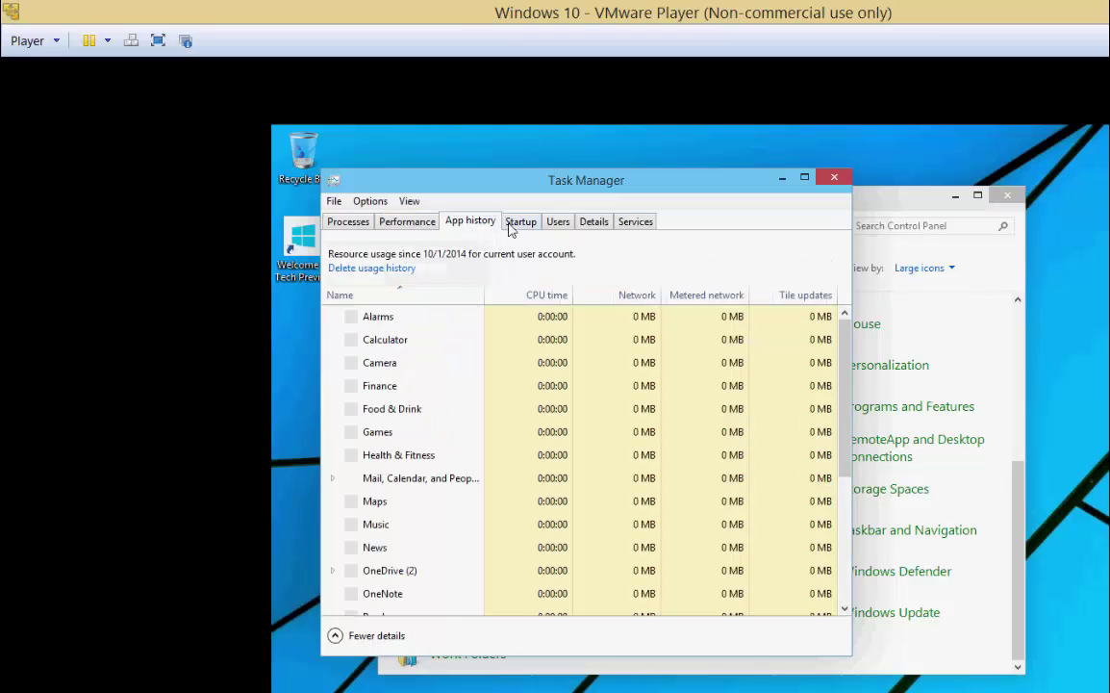
left_click(514, 225)
left_click(560, 227)
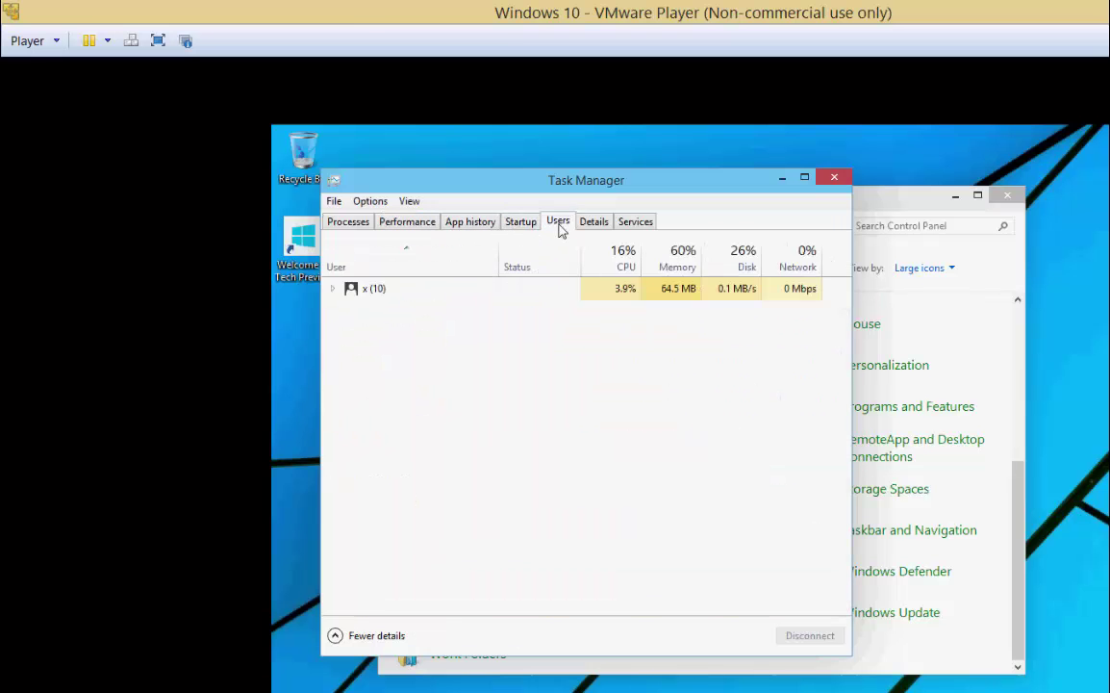
left_click(834, 177)
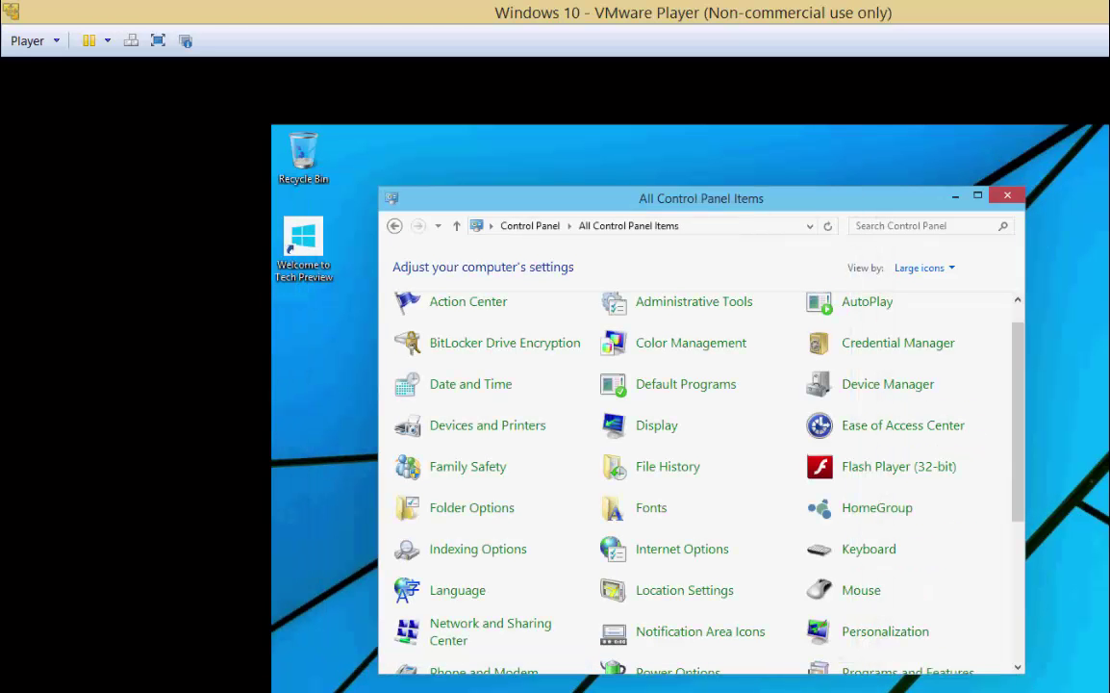
Bring up the Start menu, then dismiss it after it appears blank
key("super")
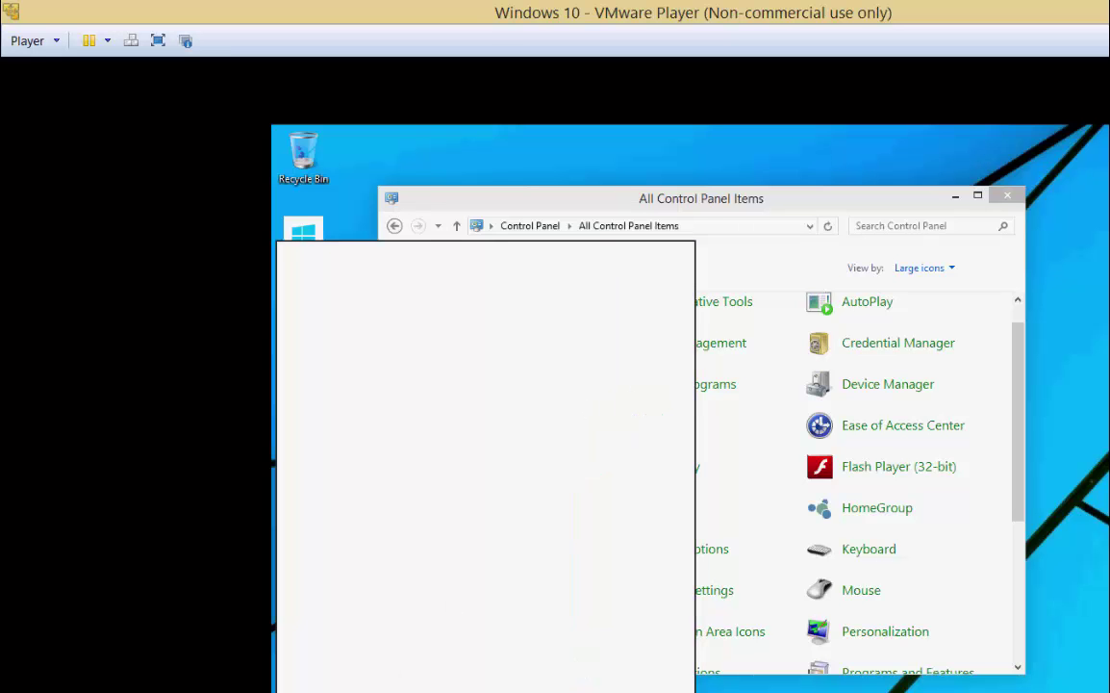
key("super")
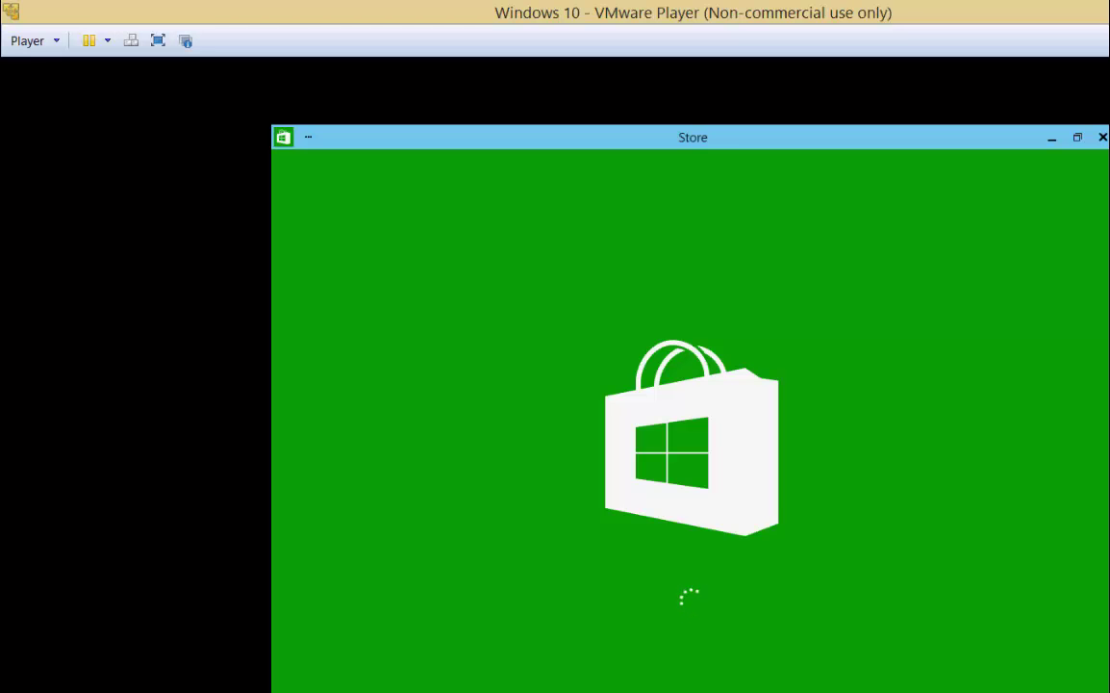
key("super+x")
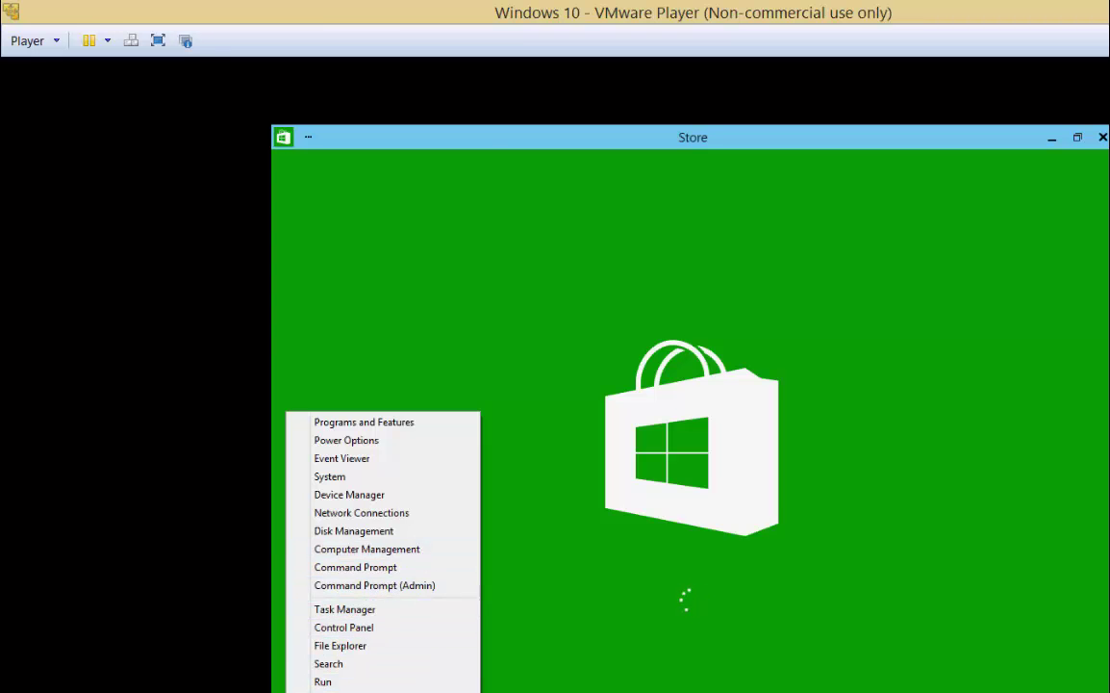
key("Escape")
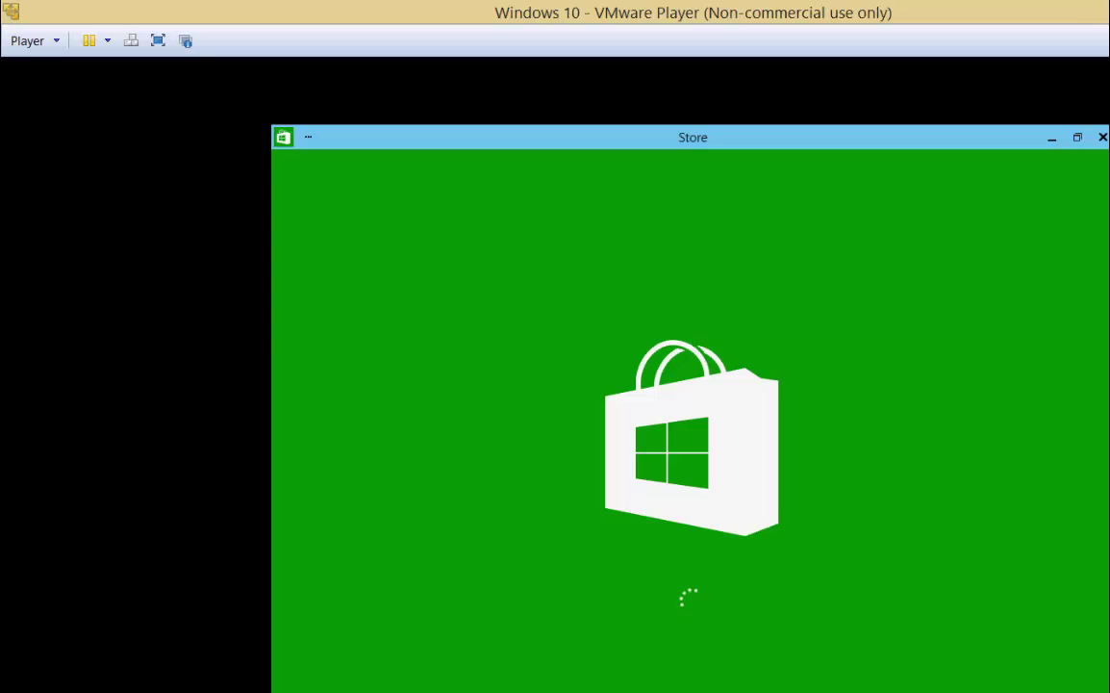